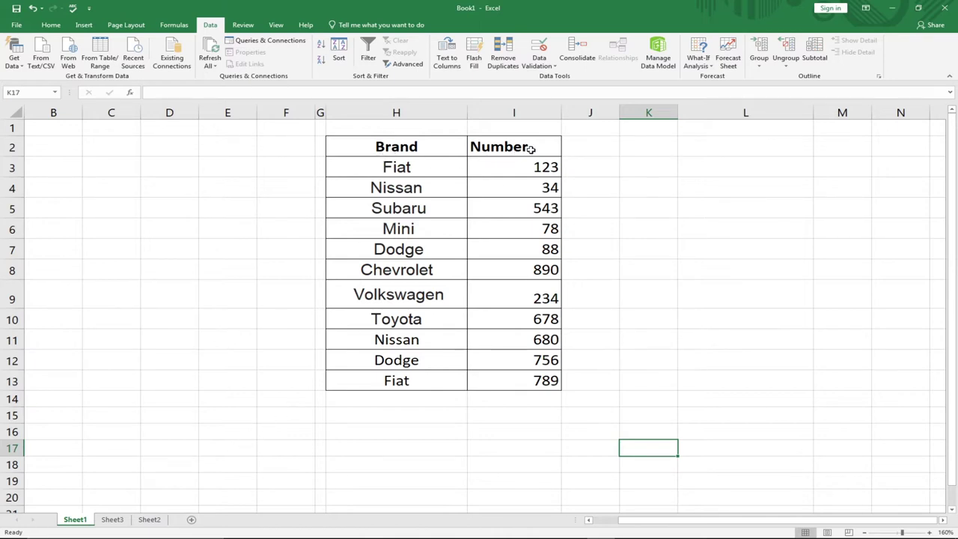
- Enter the label Average in cell H15, below the Brand column
left_click(415, 399)
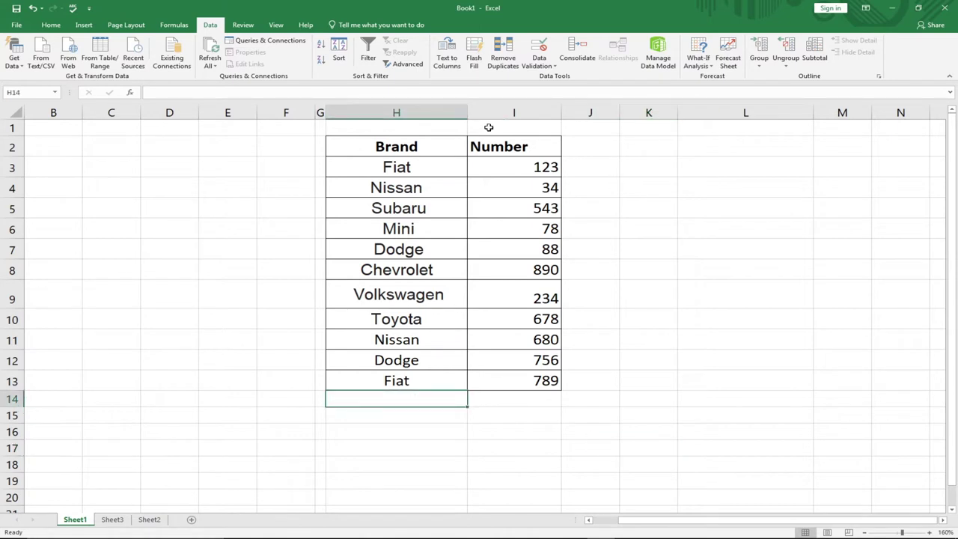
left_click(393, 417)
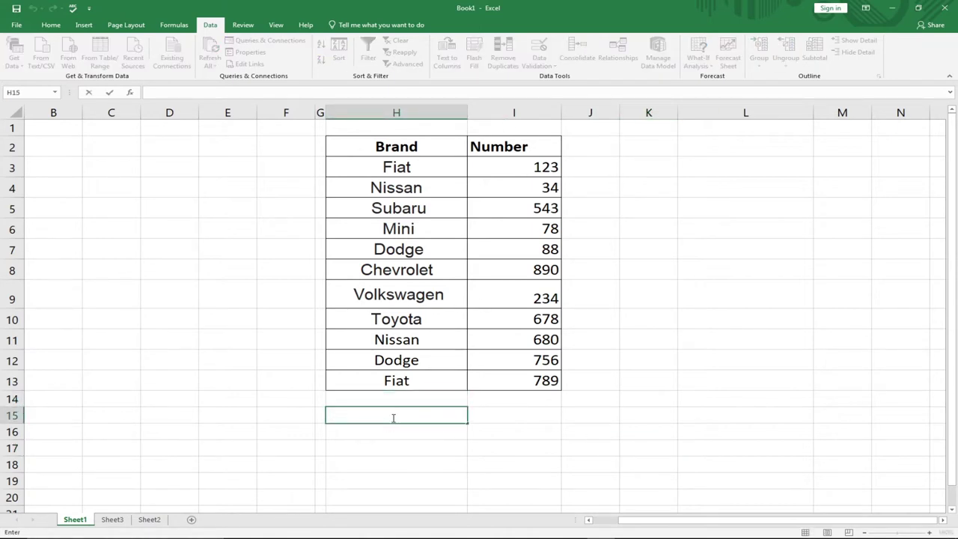
type("Asee")
key("BackSpace")
key("BackSpace")
key("BackSpace")
type("erag")
key("BackSpace")
key("BackSpace")
key("BackSpace")
key("BackSpace")
type("verage")
key("Tab")
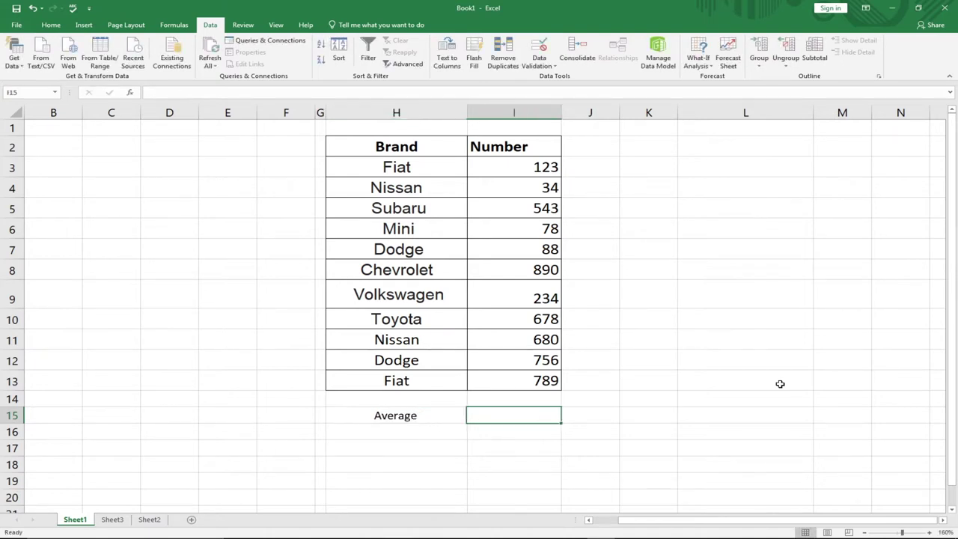
- Calculate the average of the Number values in cell I15 with =AVERAGE(I3:I13)
double_click(498, 414)
type("=")
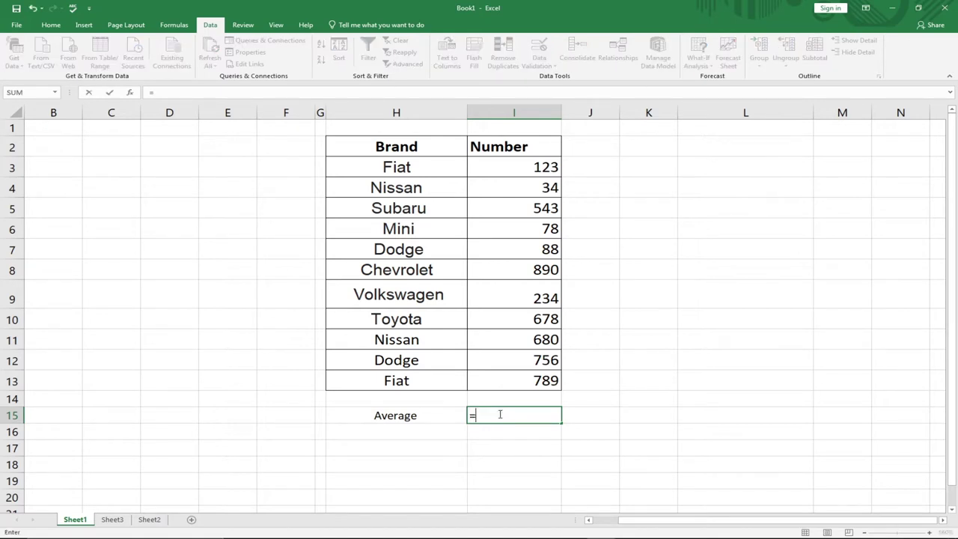
type("aver")
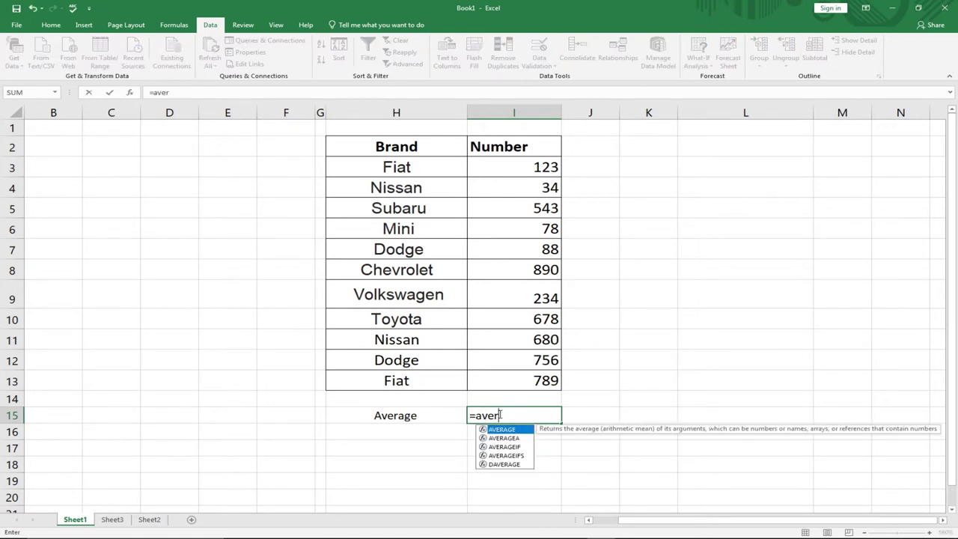
key("Tab")
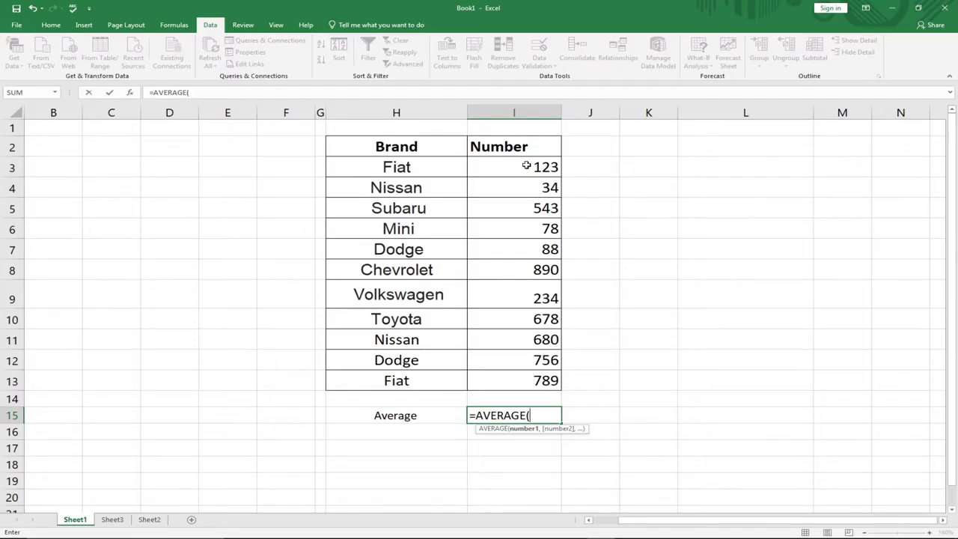
left_click_drag(526, 167, 513, 376)
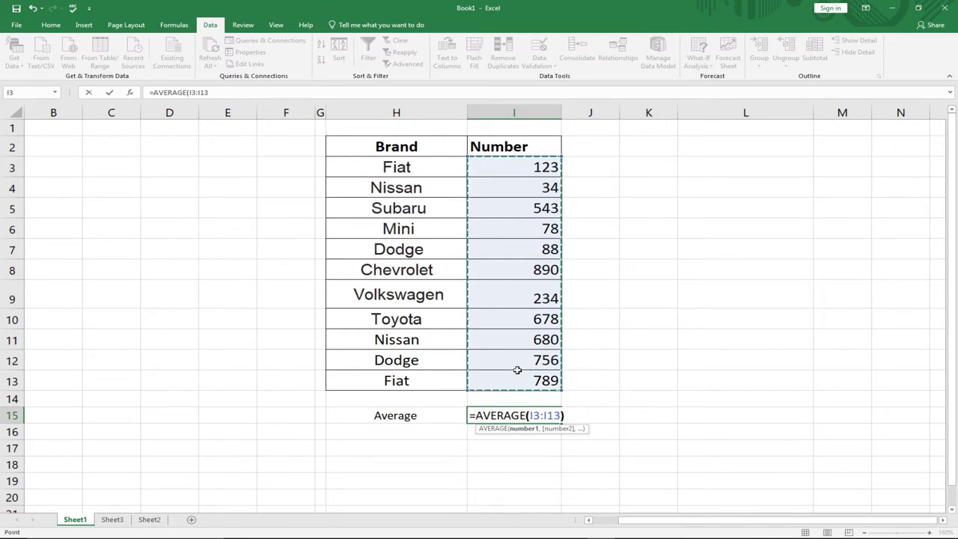
key("Return")
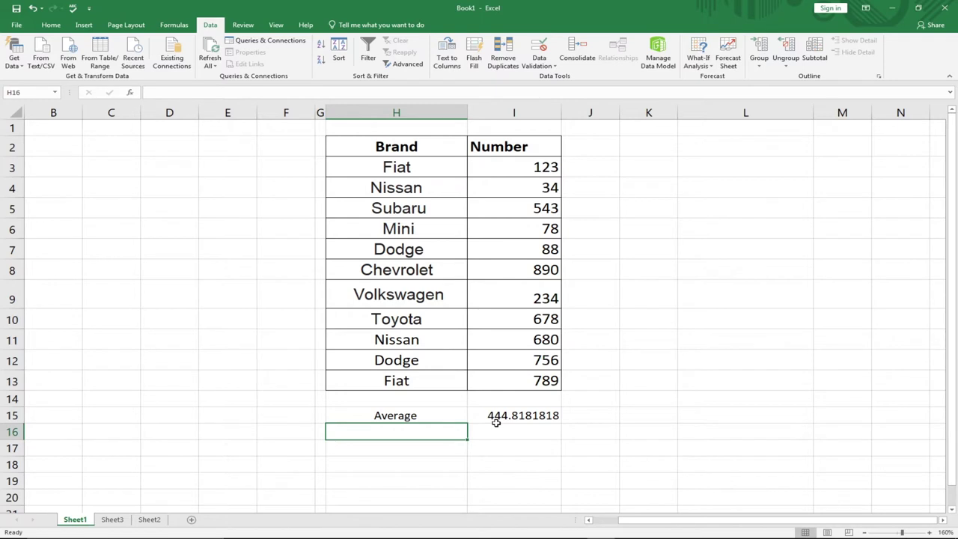
- Clear the Average label in H15 and its formula in I15
left_click(414, 415)
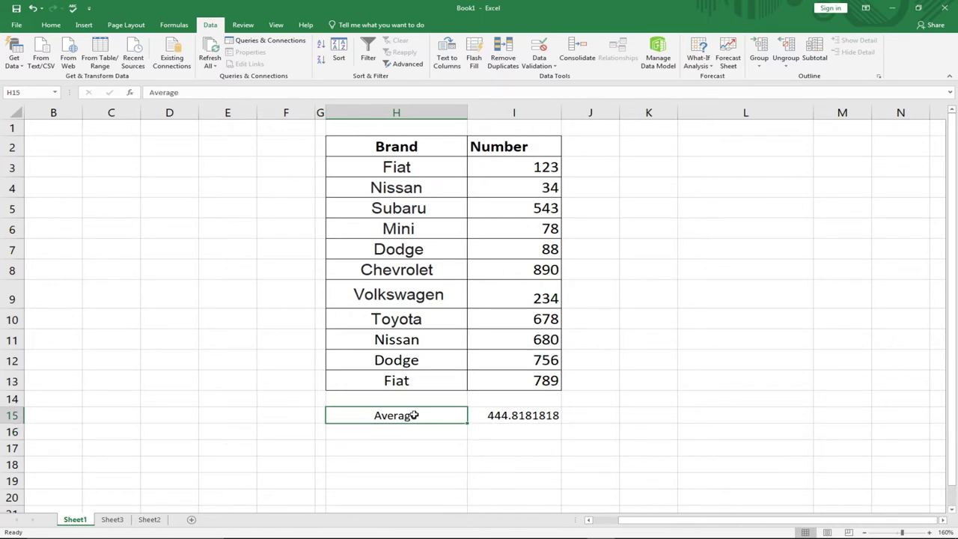
key("BackSpace")
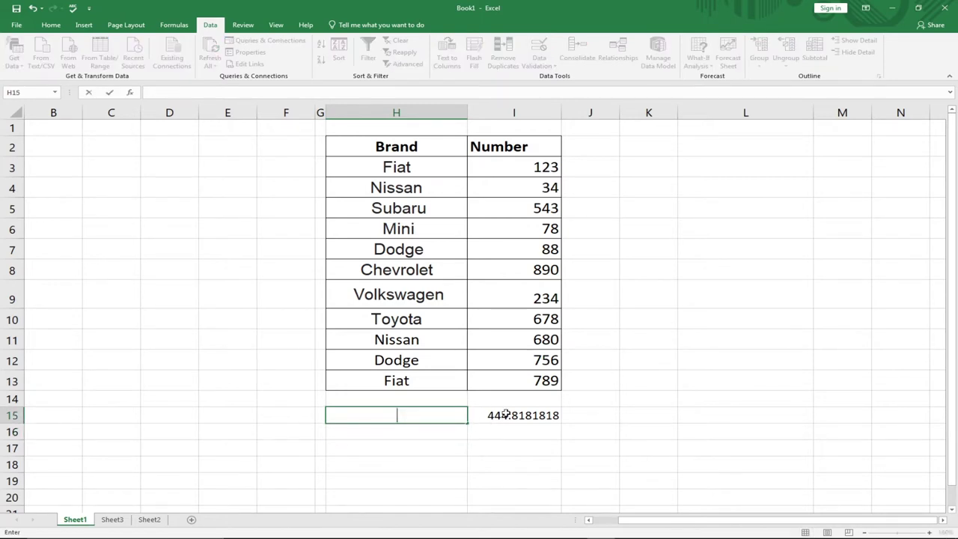
left_click(507, 413)
key("BackSpace")
- Enter the label Sum in cell H15
left_click(379, 412)
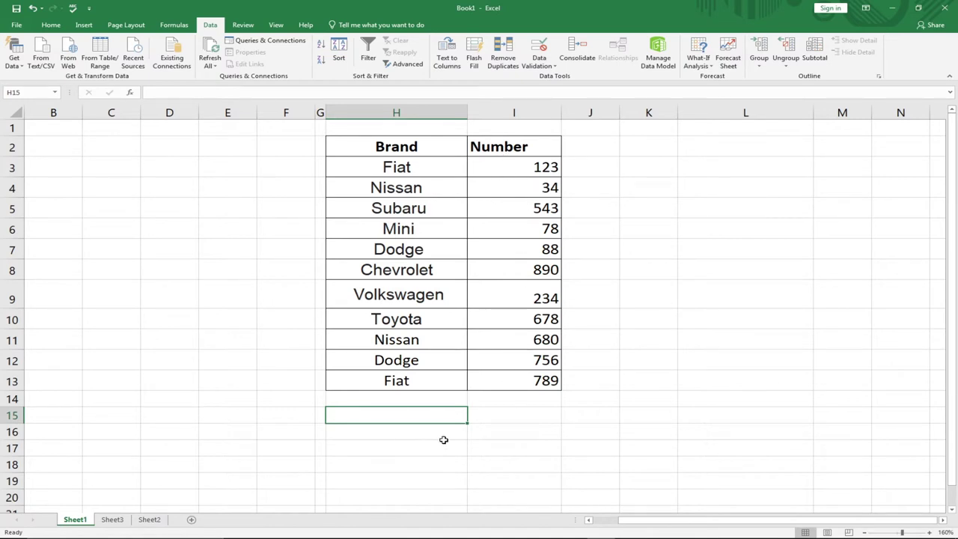
type("Sum")
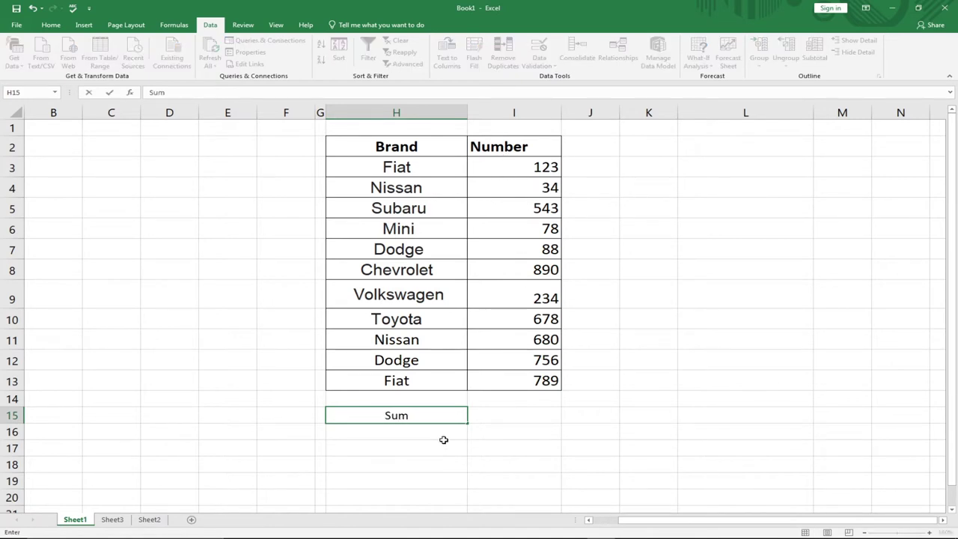
key("Tab")
- Add up the Number values in cell I15 with =SUM(I3:I13)
double_click(516, 415)
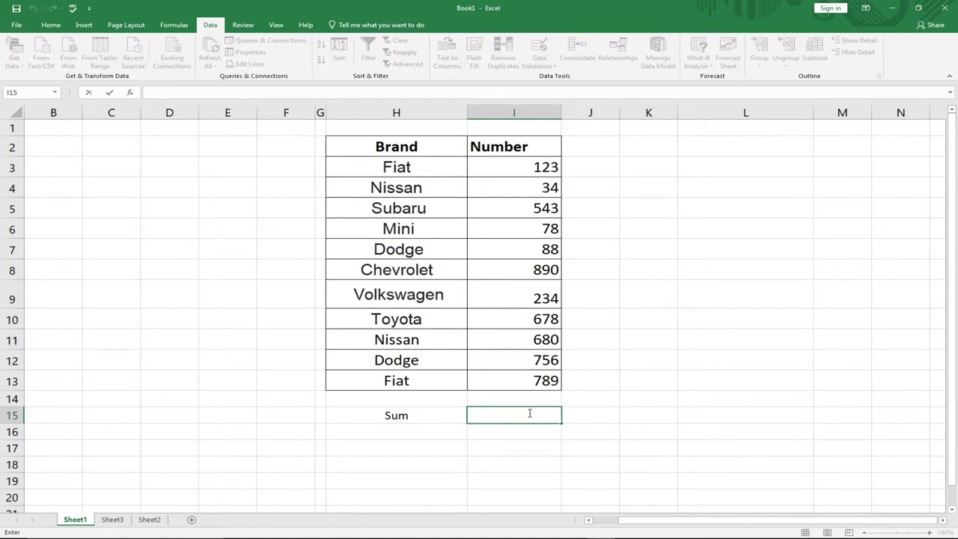
type("=sum")
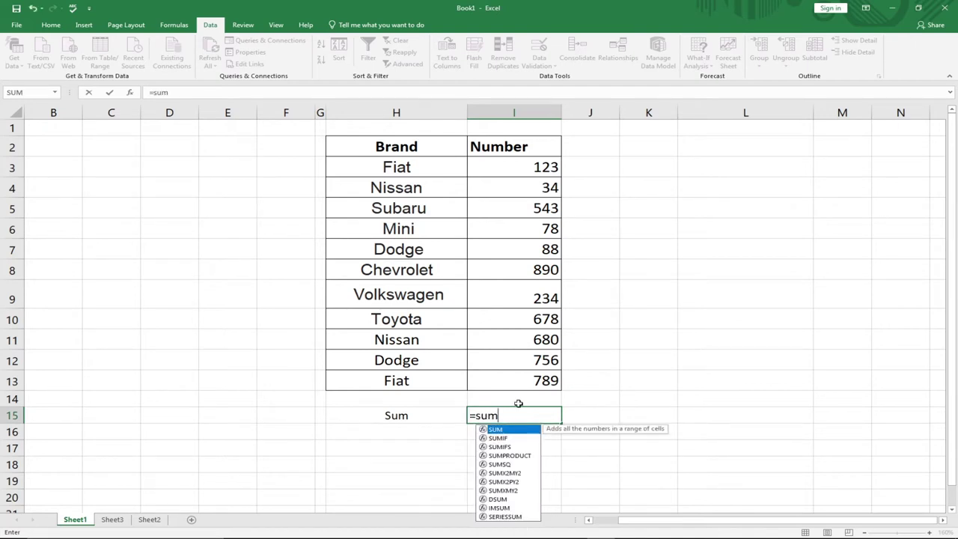
key("Tab")
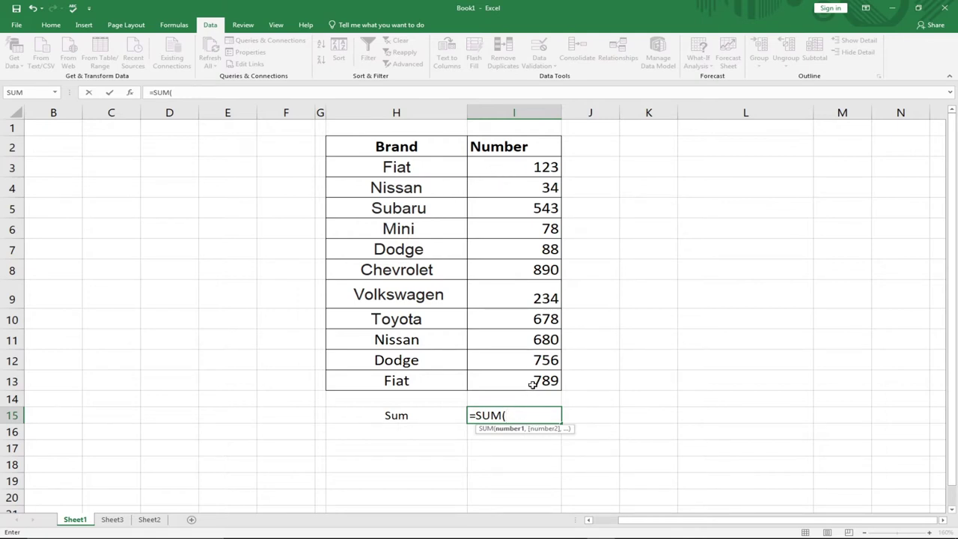
left_click_drag(511, 166, 505, 377)
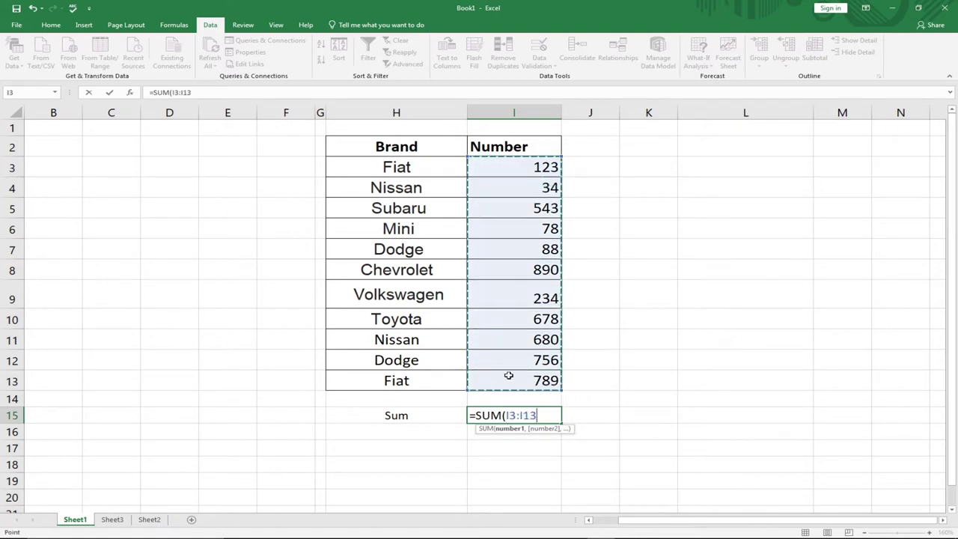
type(")")
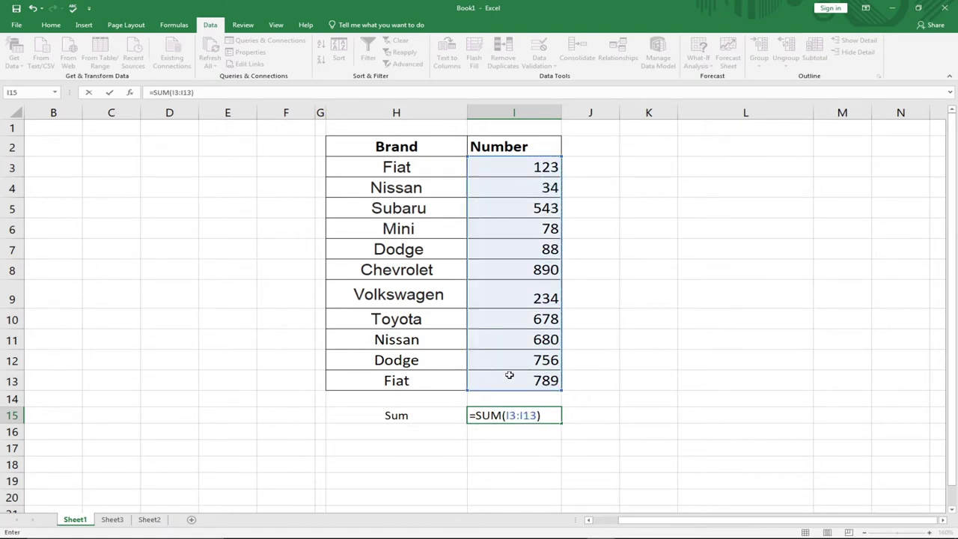
key("Return")
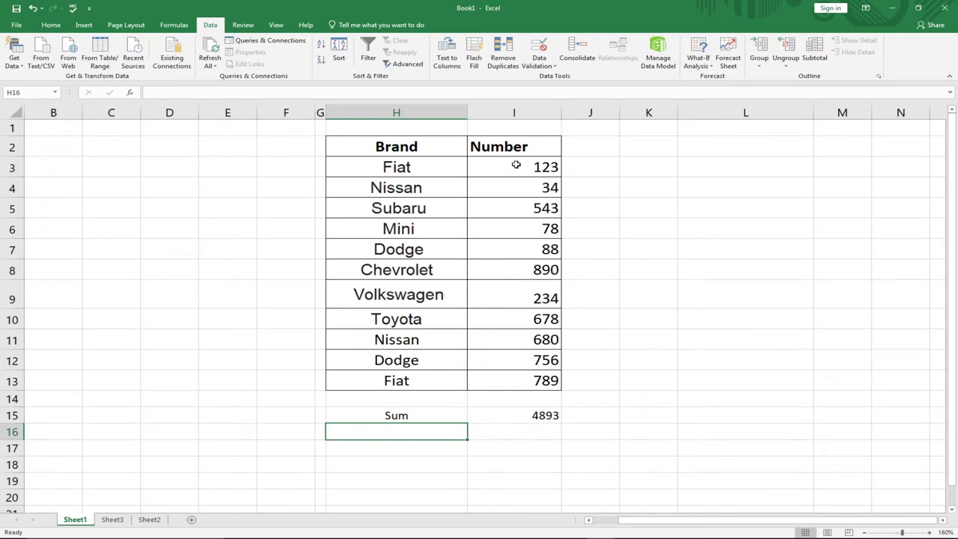
- Replace the formula in I15 with a sum of typed values, =SUM(123,34)
left_click(498, 415)
key("BackSpace")
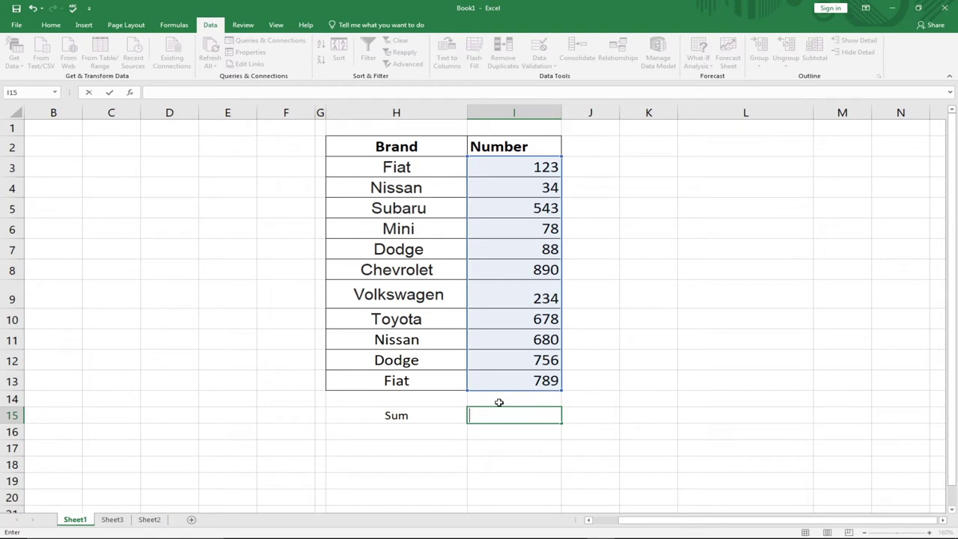
type("=sum")
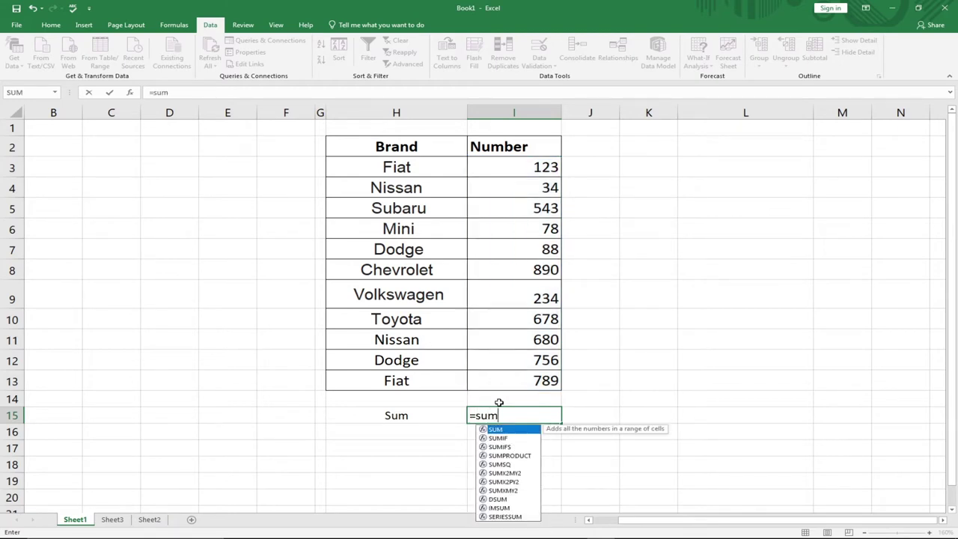
key("Escape")
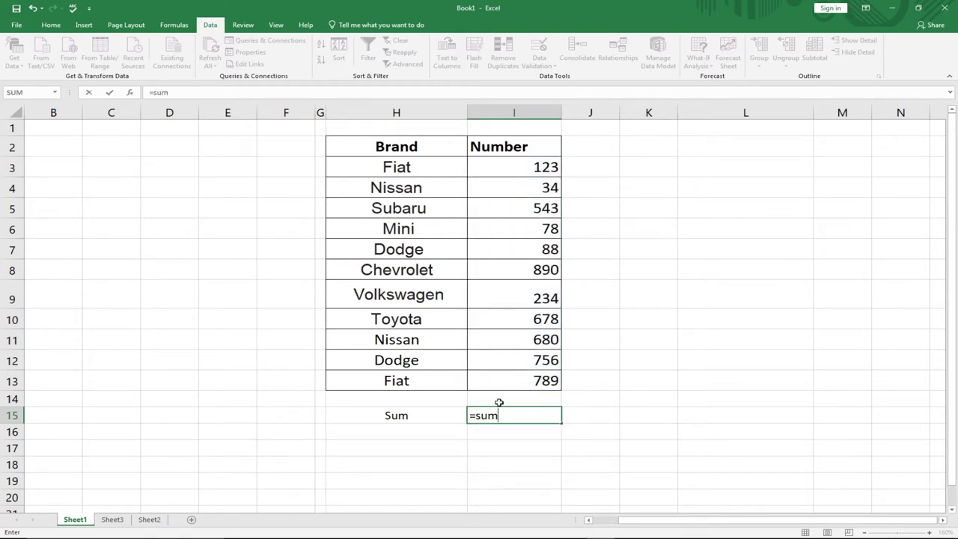
type("(")
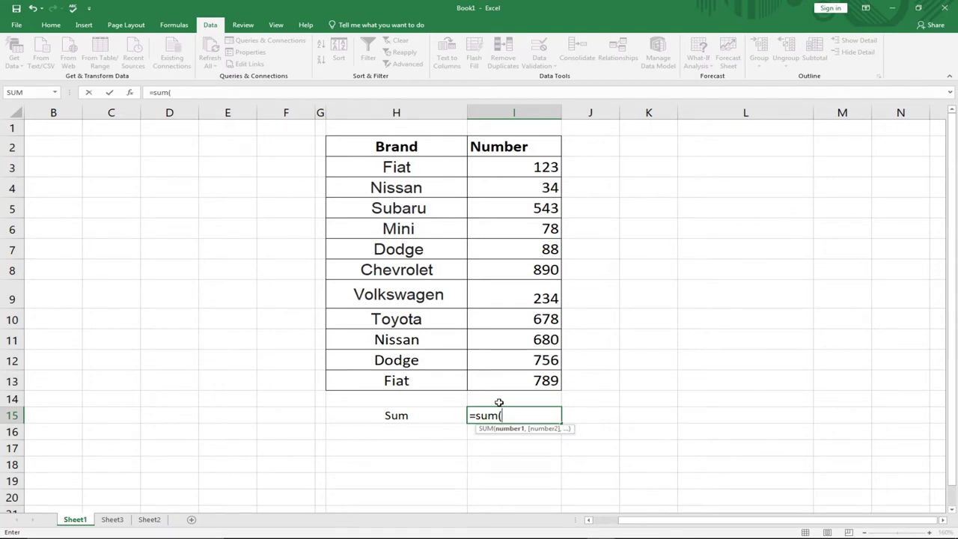
type("123,")
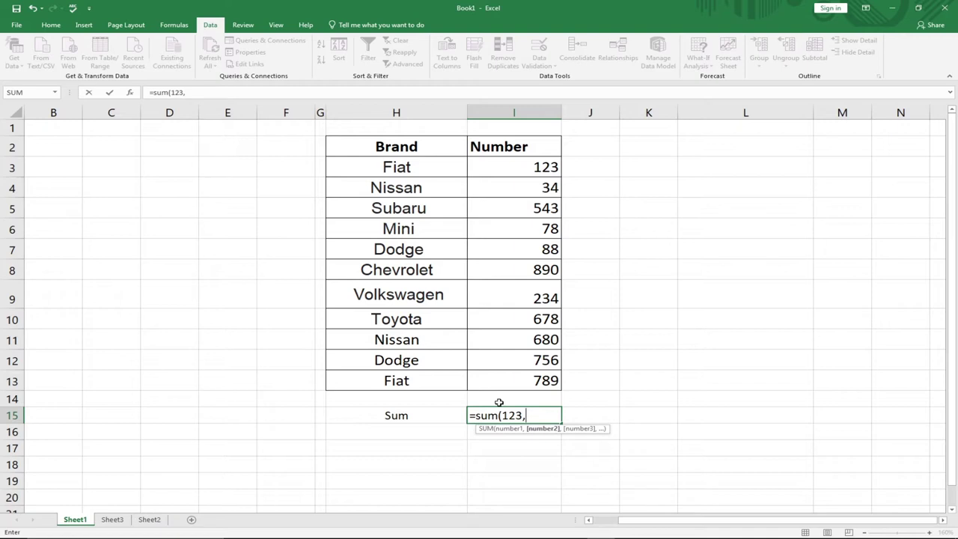
type("34)")
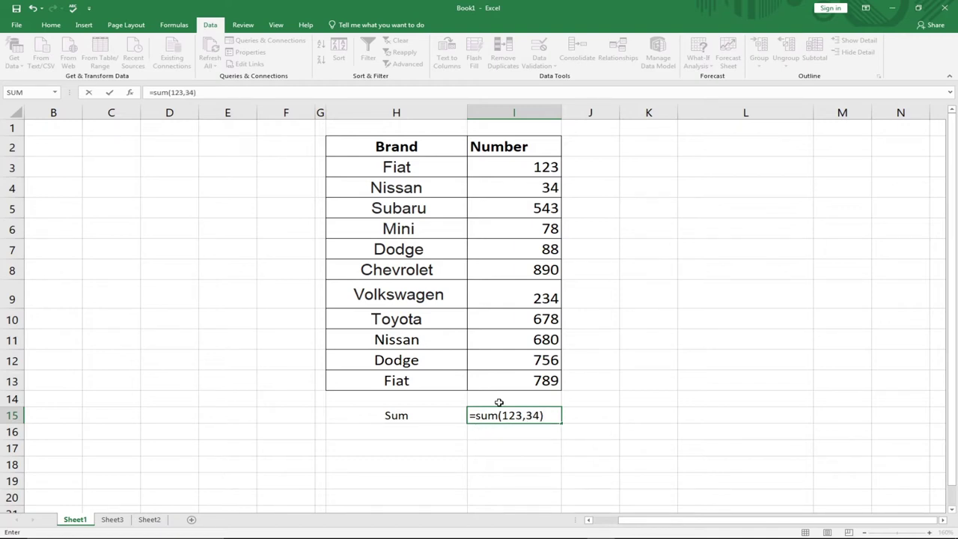
key("Return")
- Replace the formula in I15 with the direct addition =67+45
left_click(517, 414)
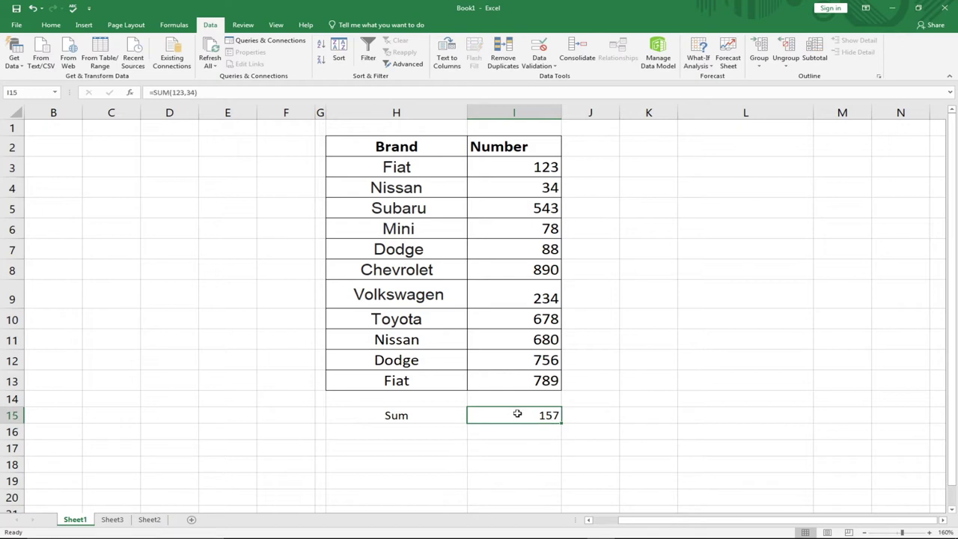
double_click(517, 414)
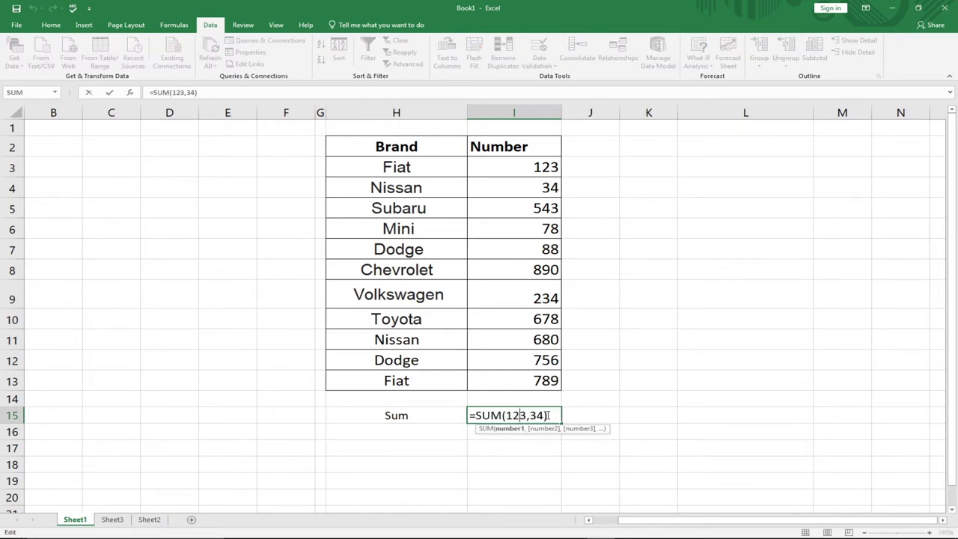
left_click_drag(552, 416, 466, 416)
key("BackSpace")
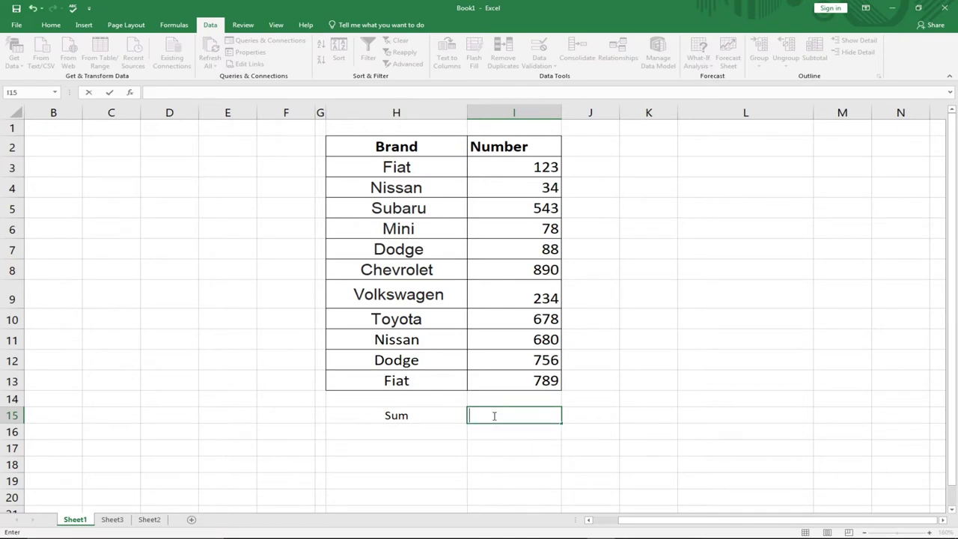
type("=")
type("67+45")
key("ctrl+Return")
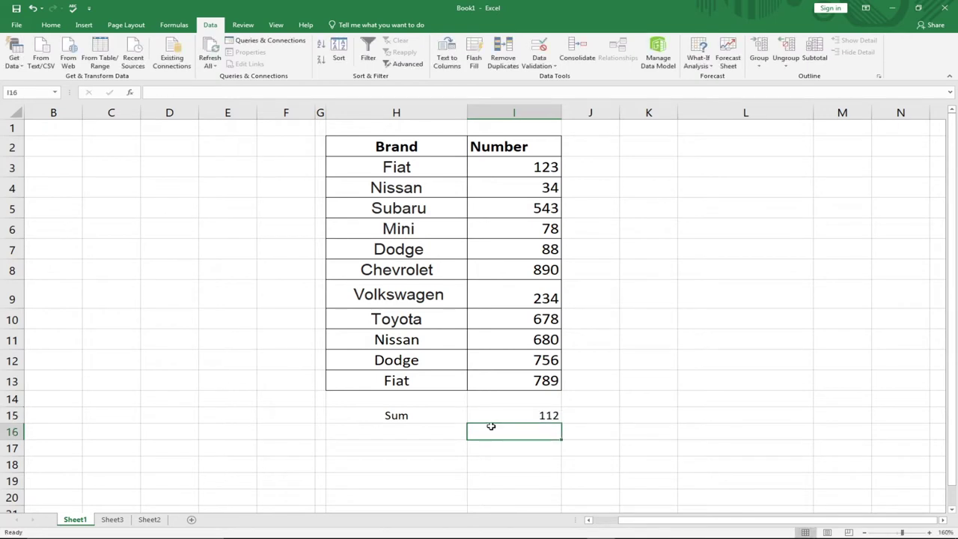
- Remove the addition formula from I15 and the Sum label from H15
double_click(509, 415)
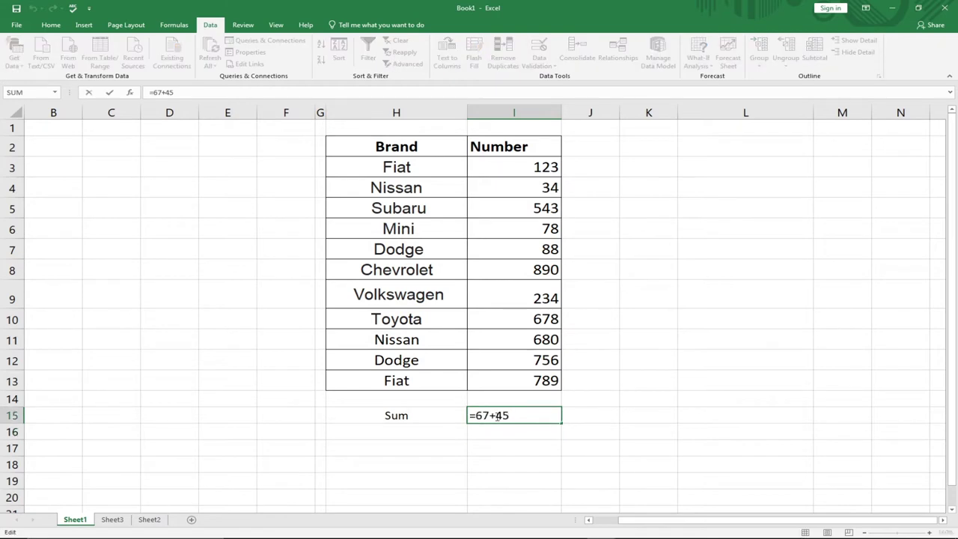
key("ctrl+z")
key("ctrl+z")
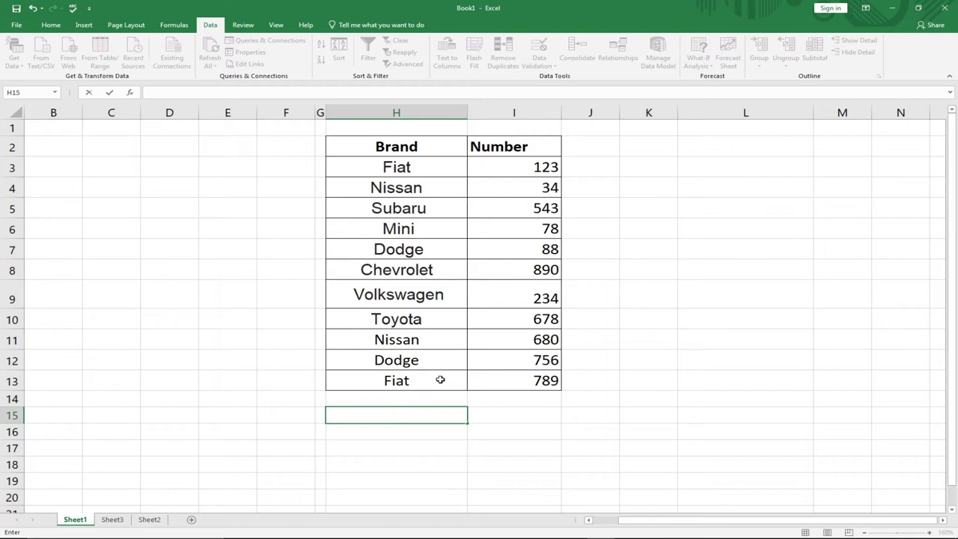
left_click(506, 420)
- Enter the headings Brand in cell H15 and Sumif in cell I15
double_click(420, 417)
type("br")
key("BackSpace")
key("BackSpace")
type("Brand")
left_click(475, 413)
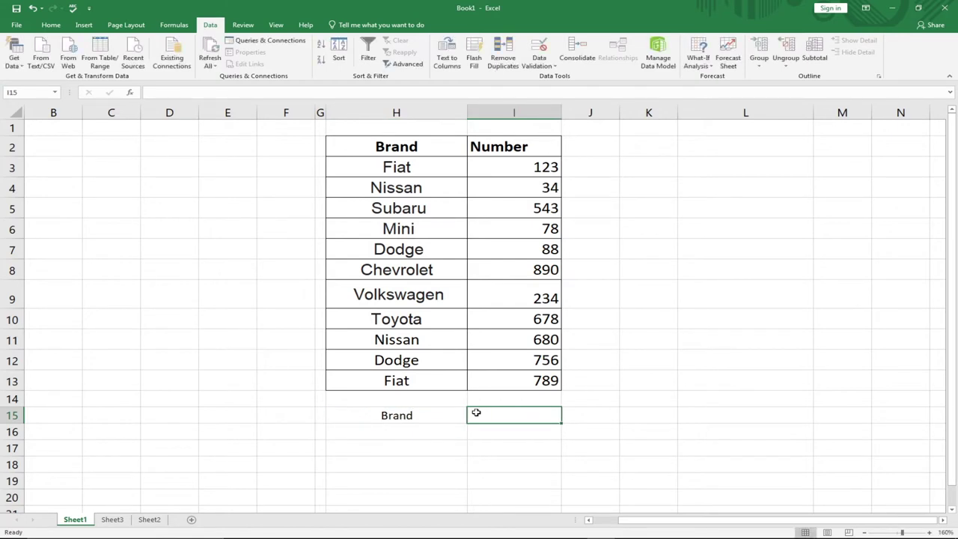
type("Sumfi")
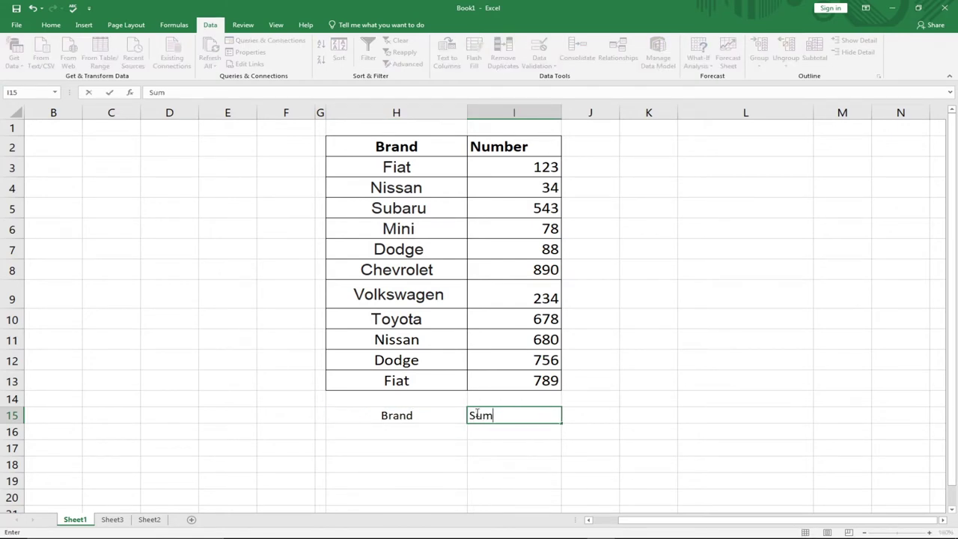
key("BackSpace")
key("BackSpace")
type("if")
left_click(430, 431)
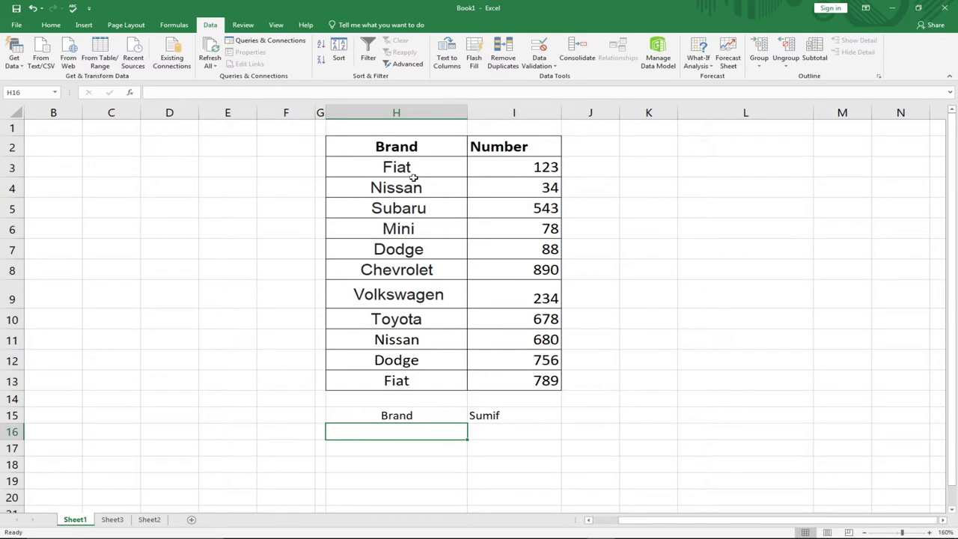
- Enter the formula =SUMIF(H3:H13,H16,I3:I13) in cell I16 to total the numbers for the brand named in H16
left_click(489, 435)
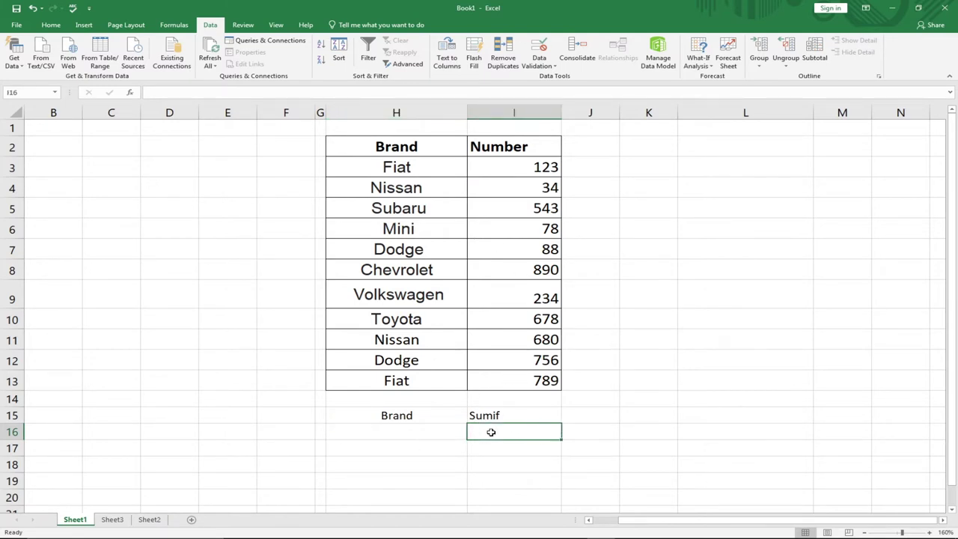
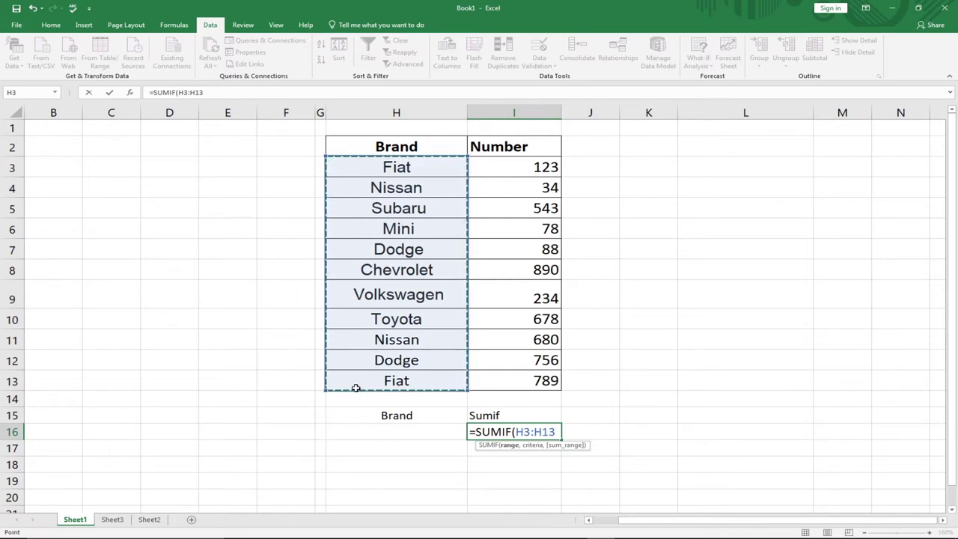
type(",")
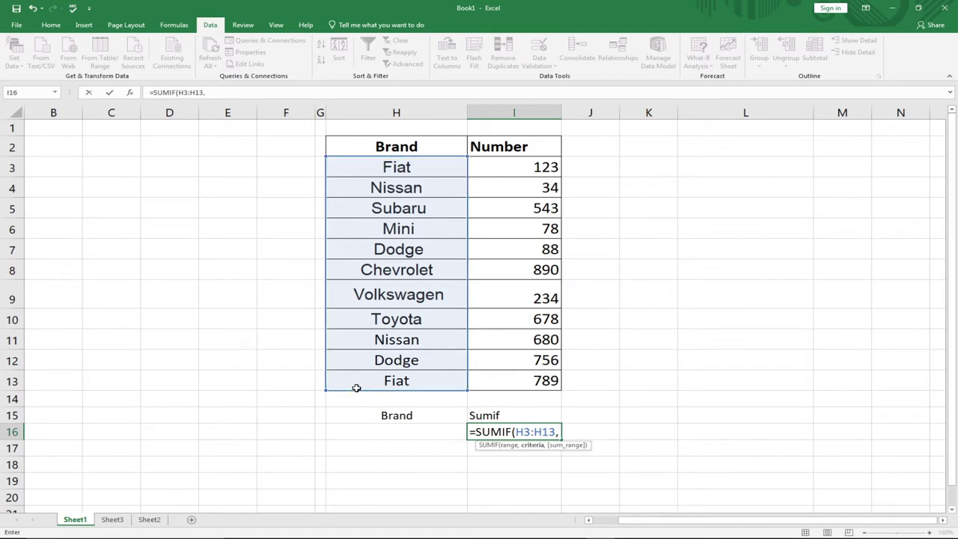
left_click(381, 428)
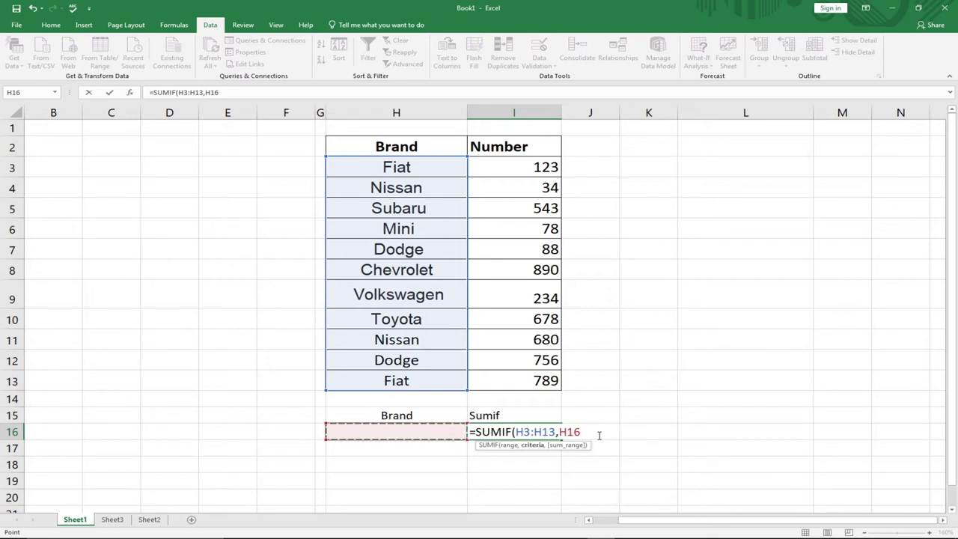
type(",")
left_click_drag(510, 163, 502, 379)
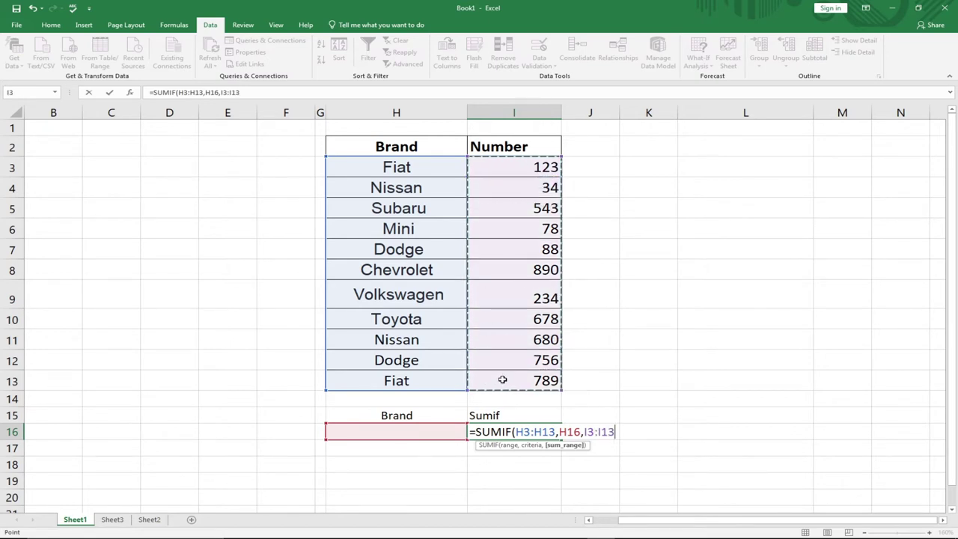
type(")/AVERAGE(I3:")
key("BackSpace")
key("BackSpace")
key("BackSpace")
key("BackSpace")
key("BackSpace")
key("BackSpace")
key("BackSpace")
key("BackSpace")
key("BackSpace")
key("BackSpace")
key("BackSpace")
key("BackSpace")
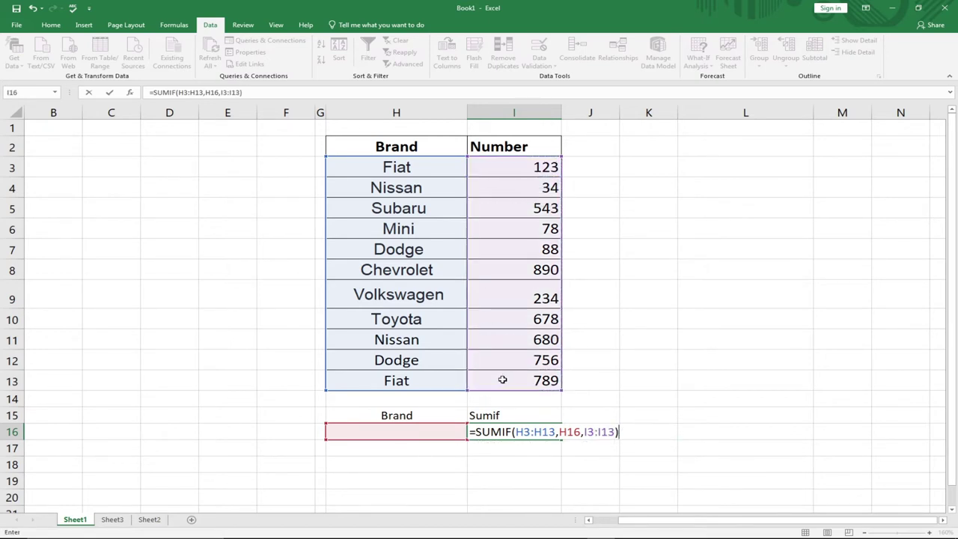
key("Return")
- Enter Fiat in cell H16 as the brand criterion for the SUMIF formula
left_click(428, 431)
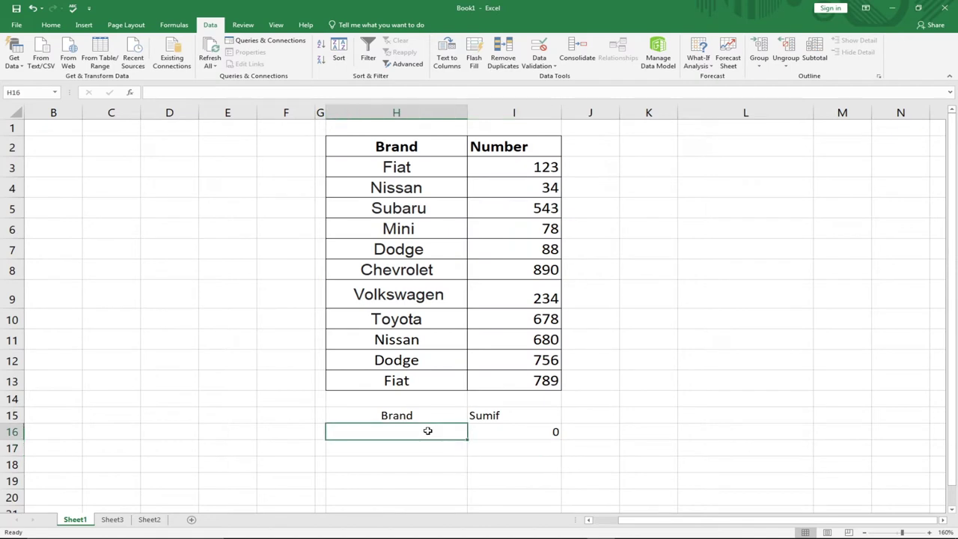
type("Fiat")
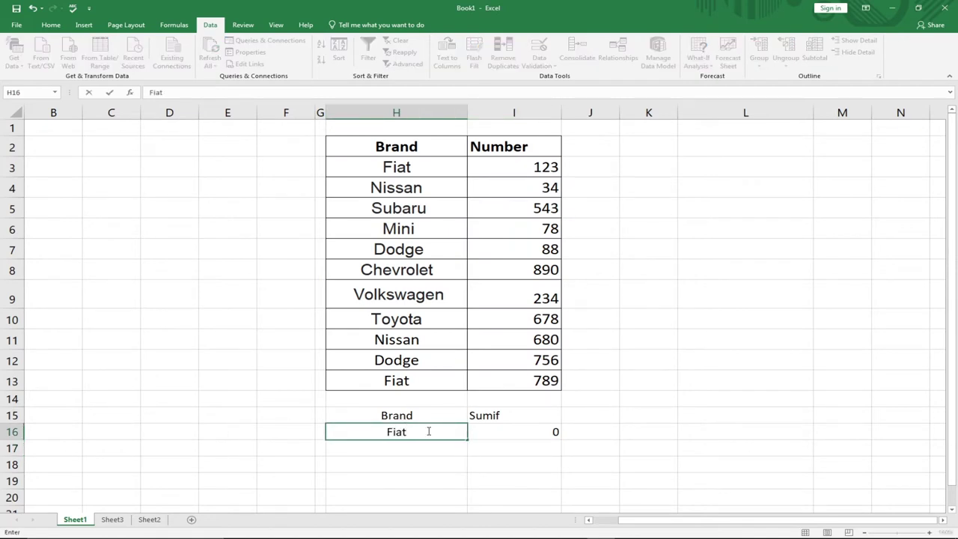
key("Return")
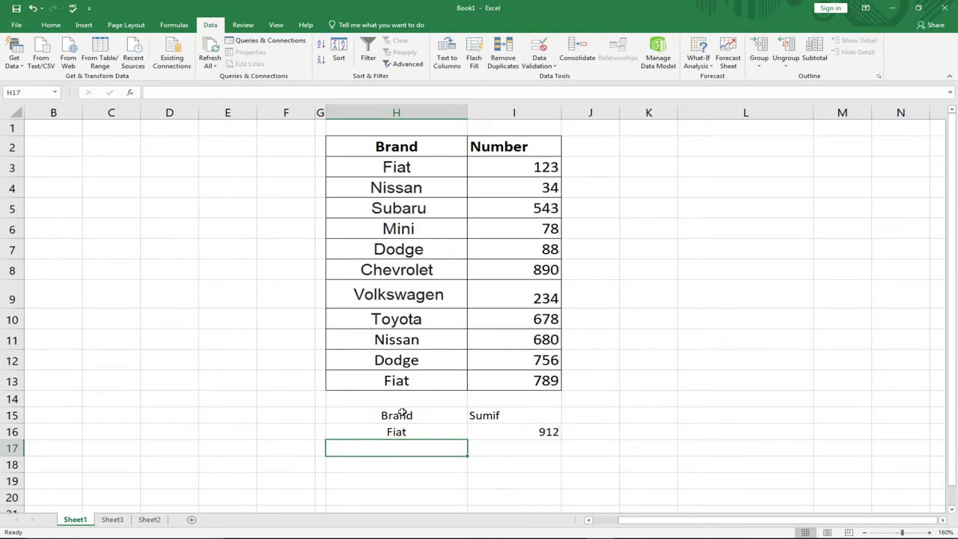
- Cross-check the Fiat total with the addition =123+789 in cell I17, and clear that cell again
left_click(496, 446)
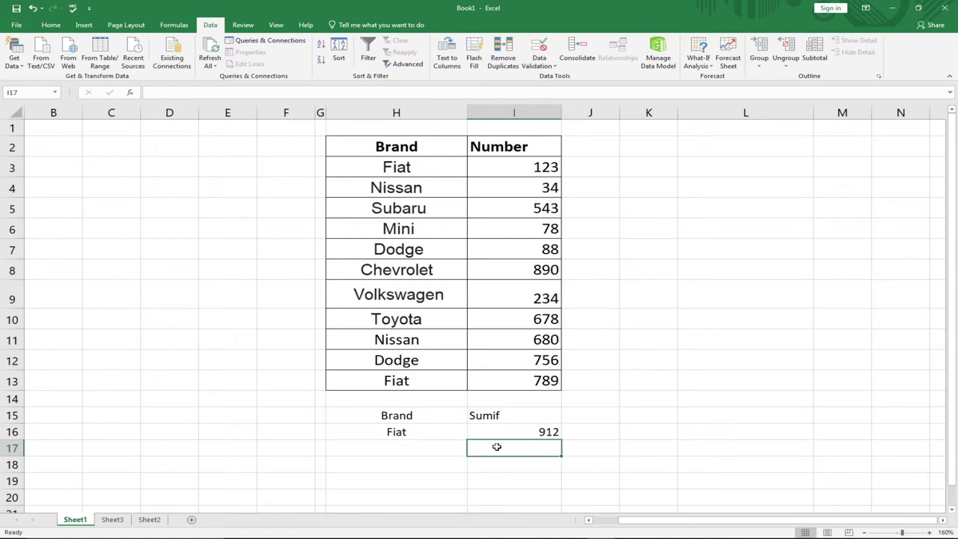
type("=")
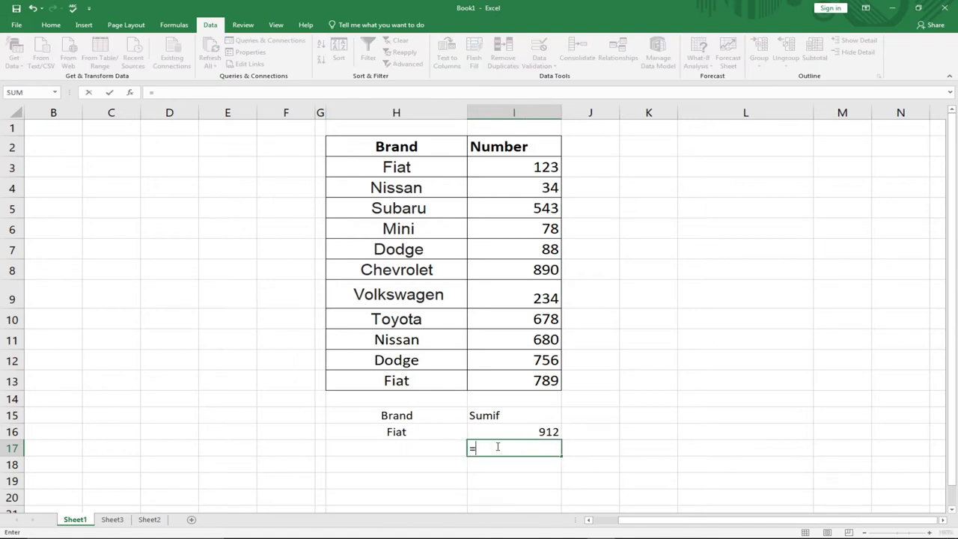
type("123+789")
key("Return")
left_click(533, 448)
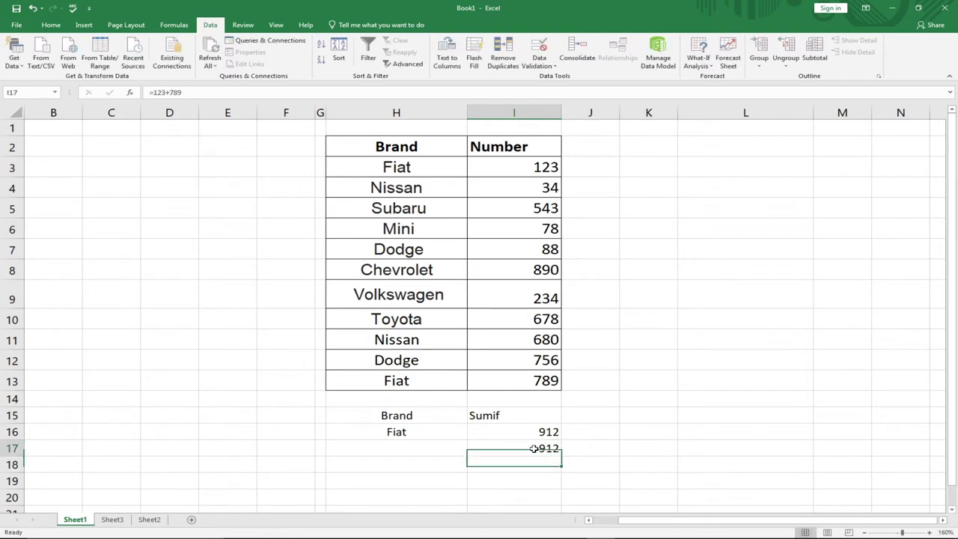
key("Delete")
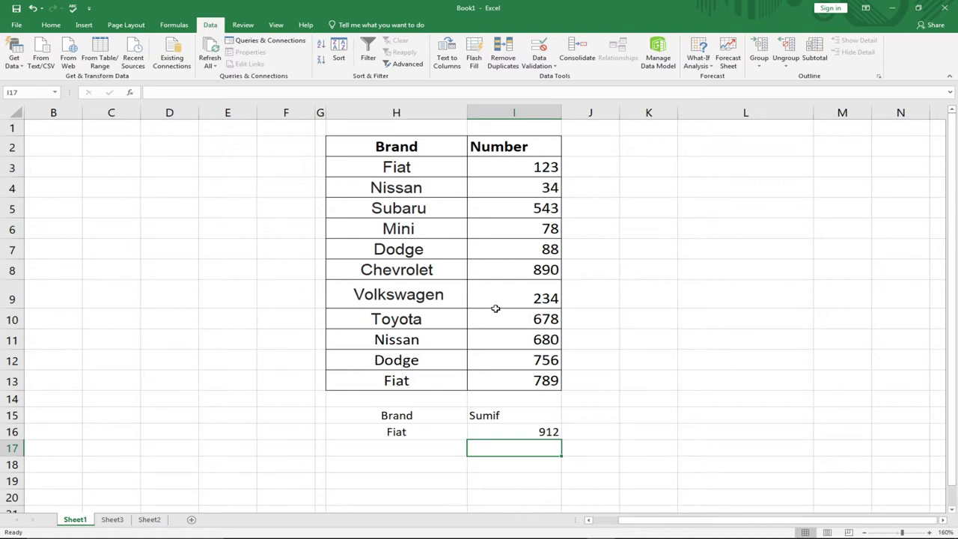
- Change the brand criterion in cell H16 to Nissan
left_click(386, 432)
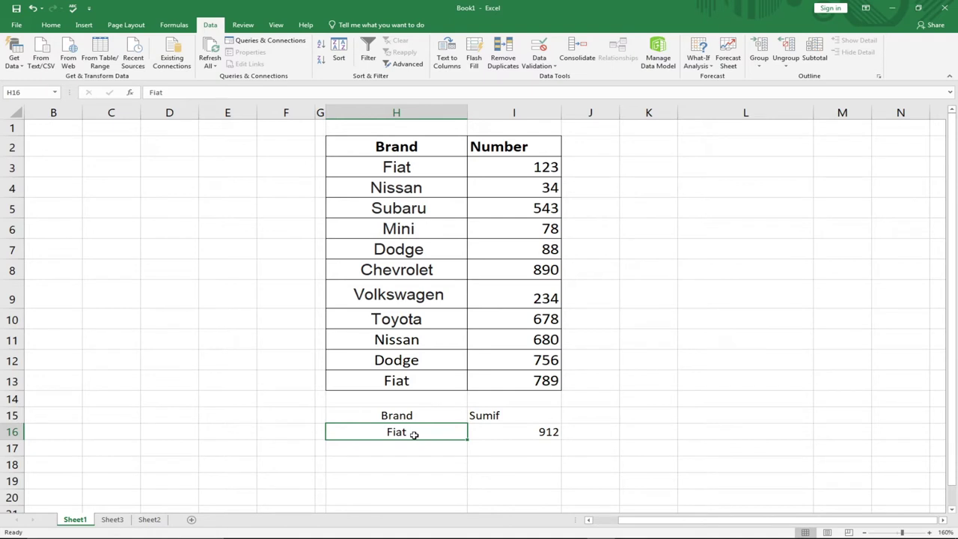
type("Nissan")
key("Return")
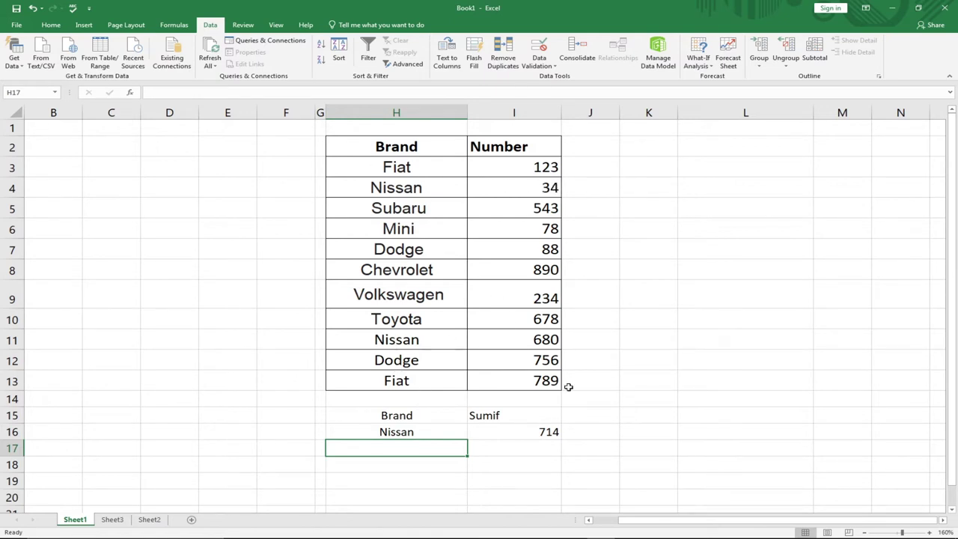
- Replace the brand criterion in cell H16 with Dodge
left_click(414, 434)
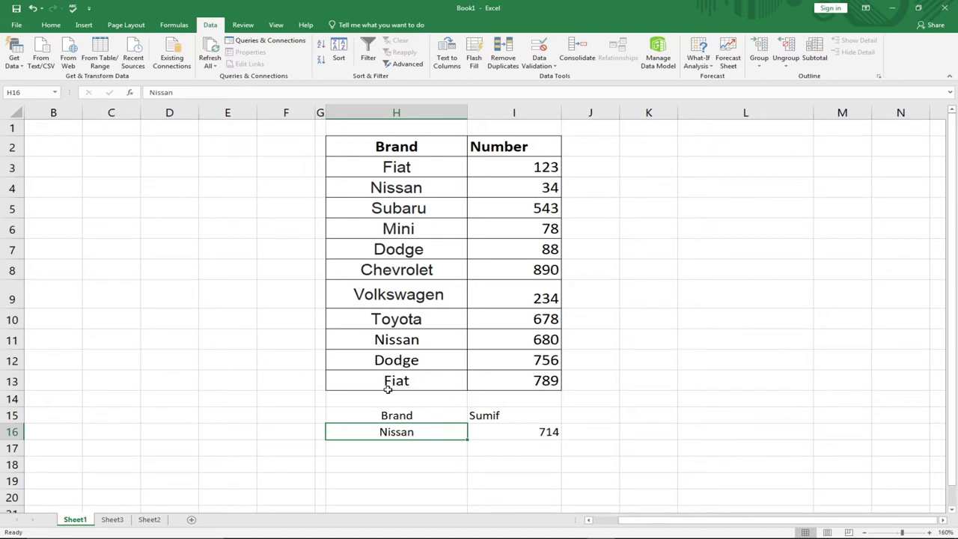
type("D")
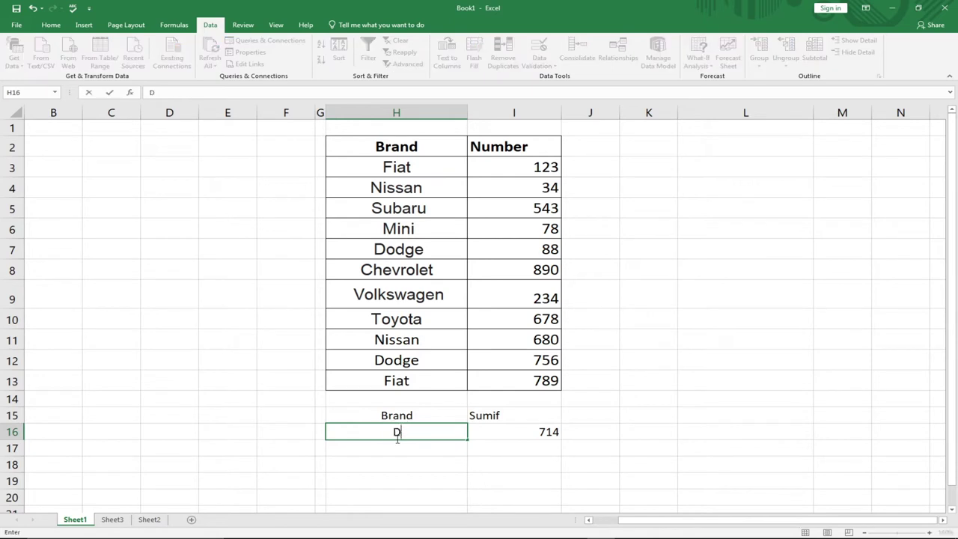
type("odge")
key("Return")
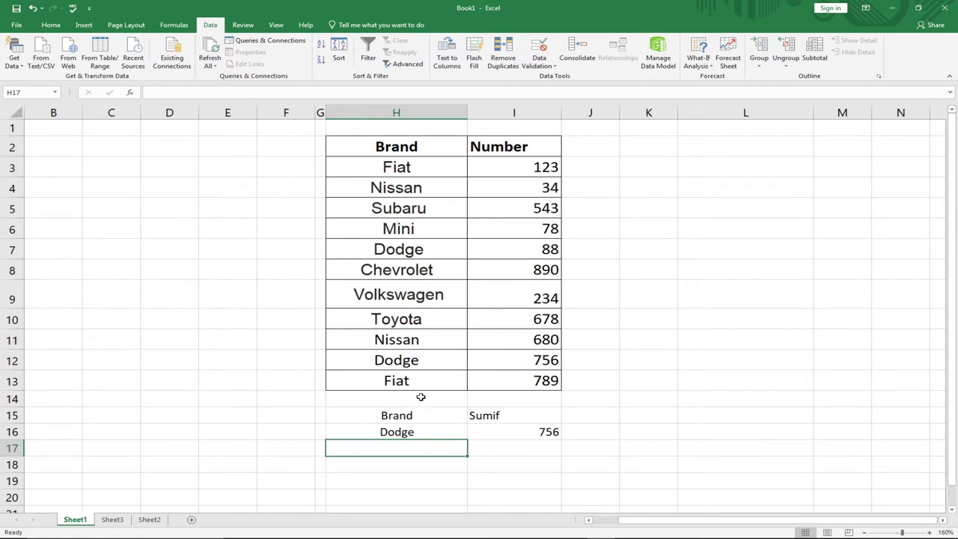
- Clear the SUMIF example below the table: the row 16 entries and the Brand and Sumif headings in row 15
left_click(402, 432)
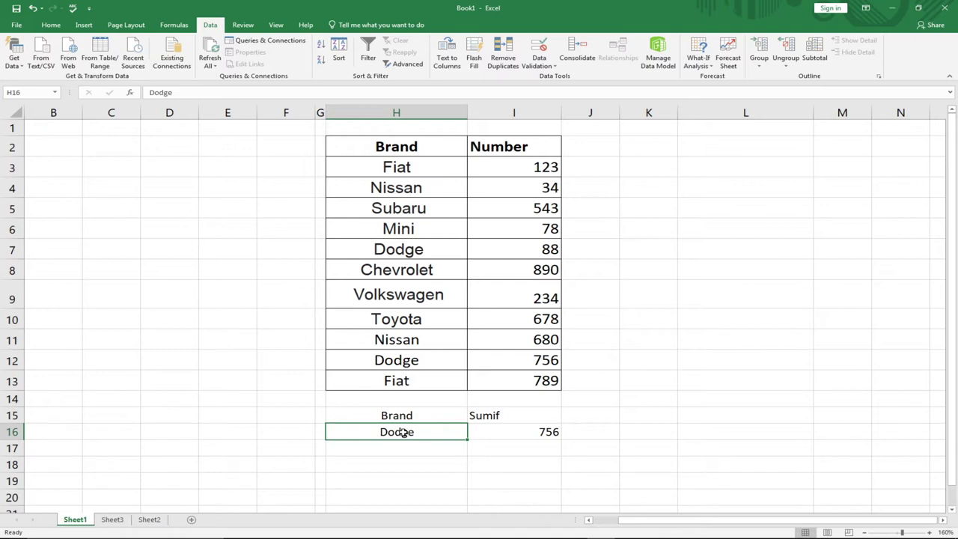
double_click(506, 432)
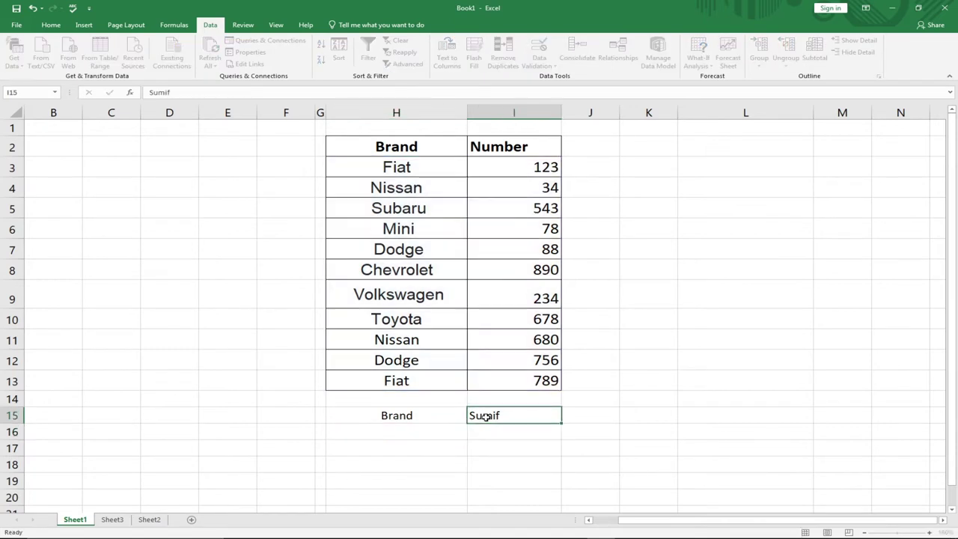
key("Delete")
left_click(422, 415)
key("BackSpace")
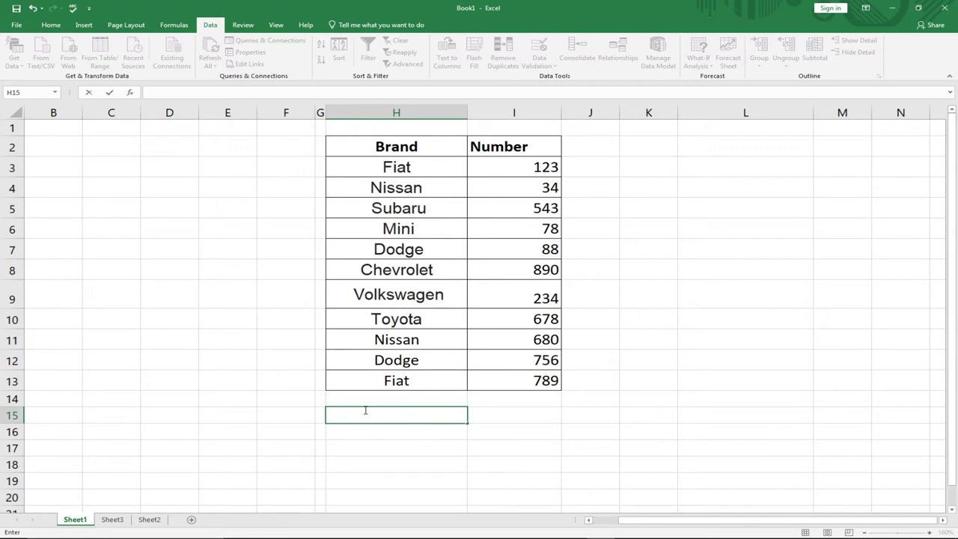
- Label cell H15 Count and enter =COUNT(I3:I13) in cell I15 to count the Number column entries
type("Count")
left_click(499, 416)
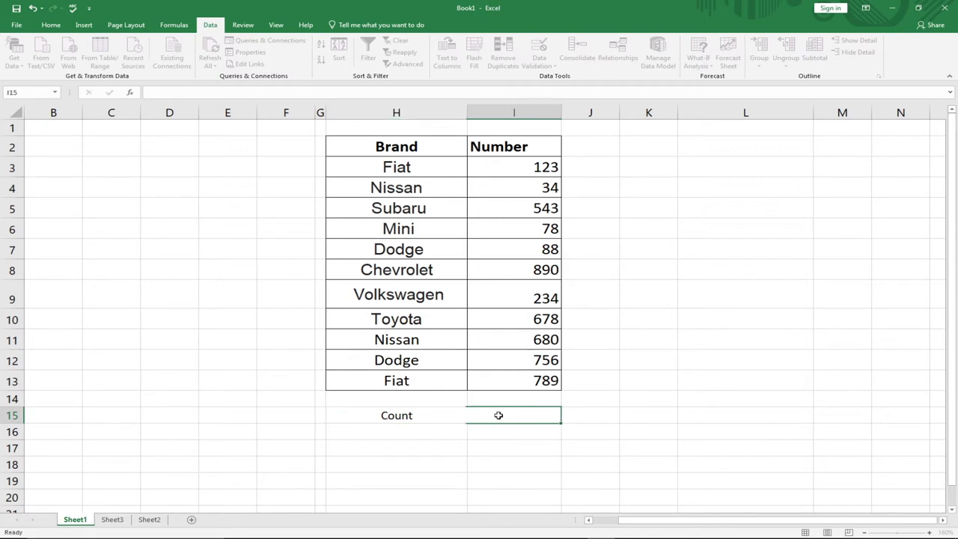
type("=coun")
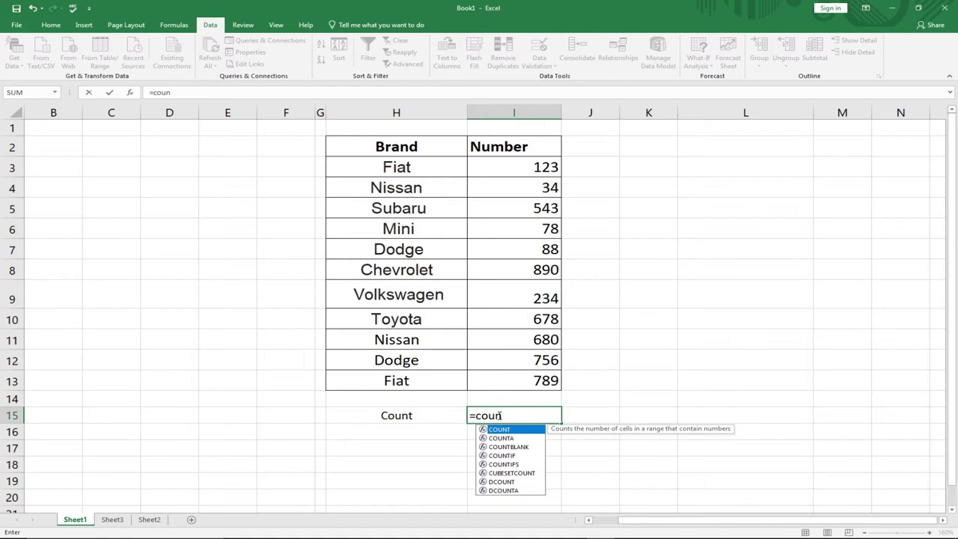
key("Tab")
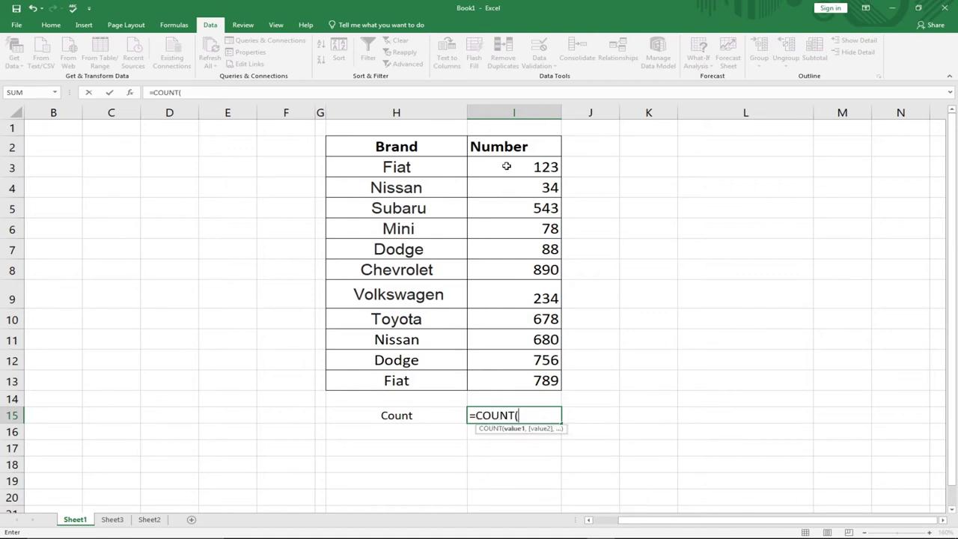
left_click_drag(507, 165, 486, 375)
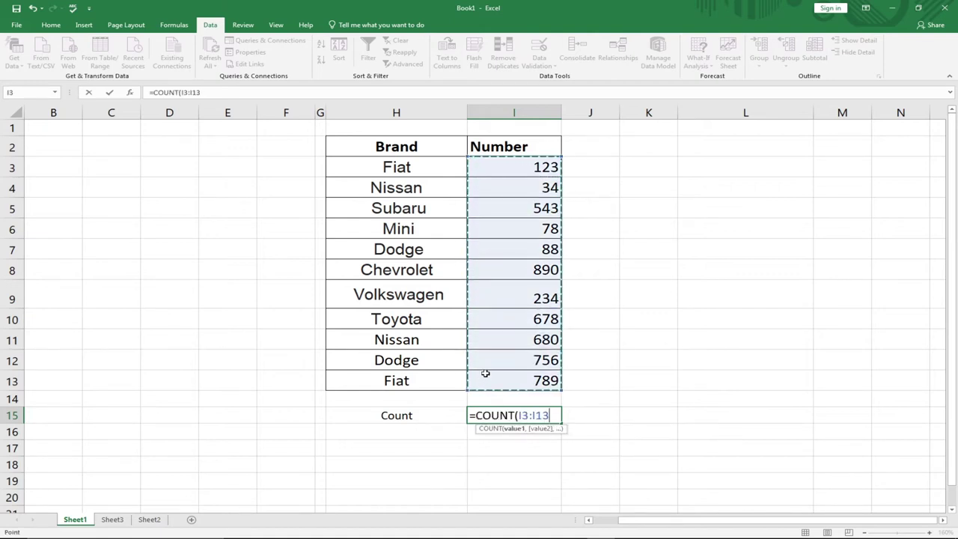
type(")")
key("Return")
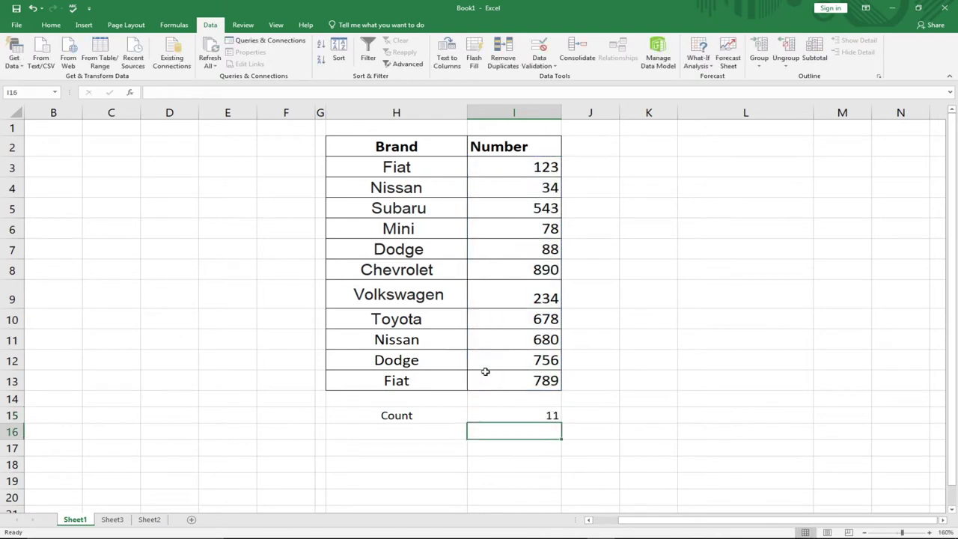
- Change the range of the COUNT formula in I15 to the brand names, giving =COUNT(H3:H13)
left_click(525, 417)
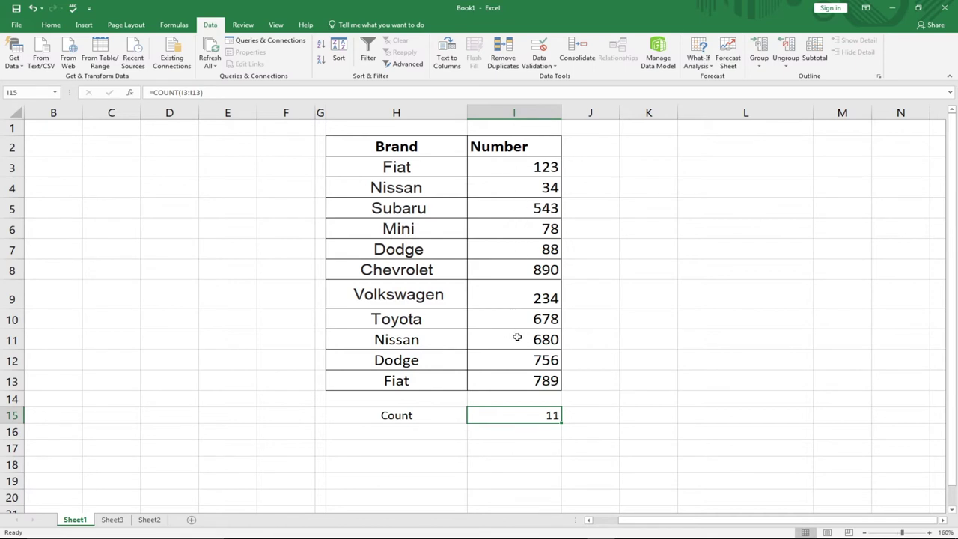
double_click(517, 416)
left_click_drag(552, 415, 518, 416)
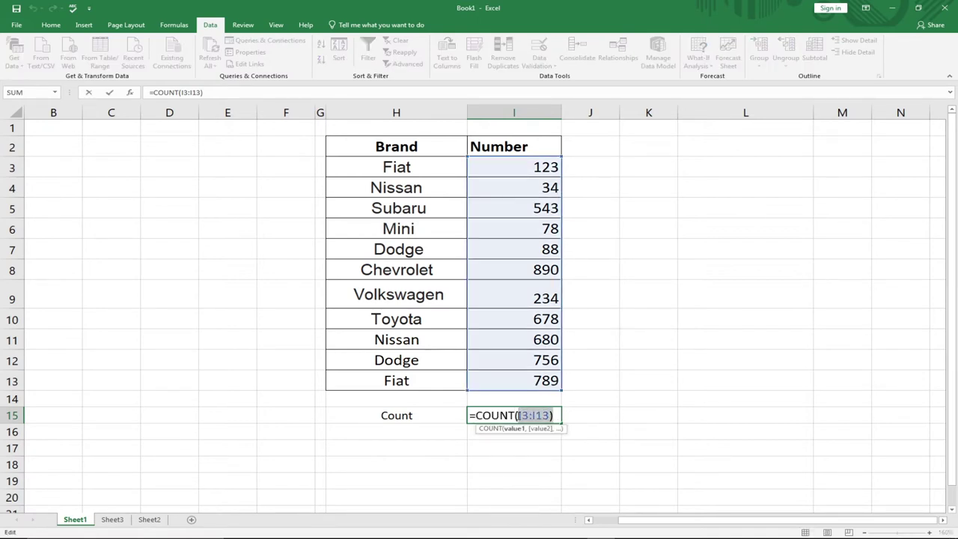
key("BackSpace")
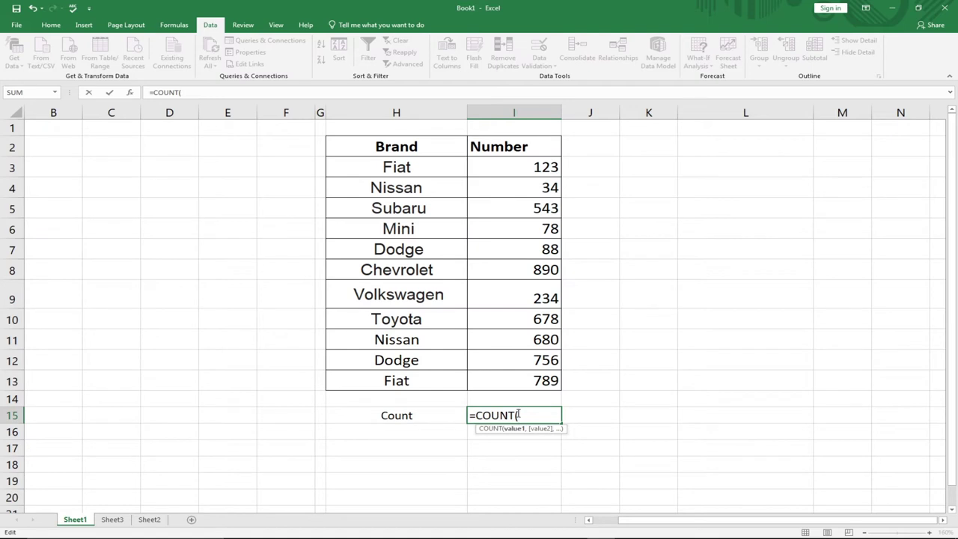
left_click_drag(372, 157, 368, 379)
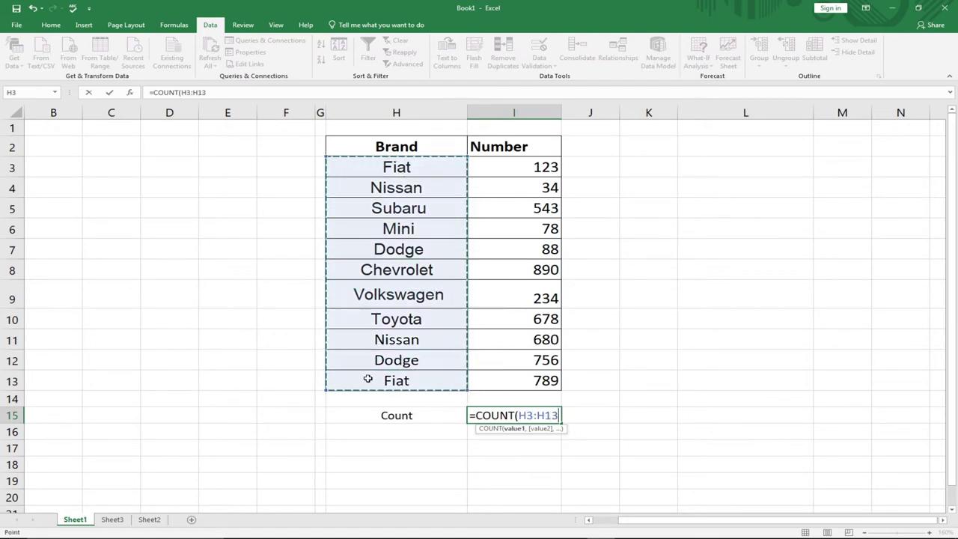
type(")")
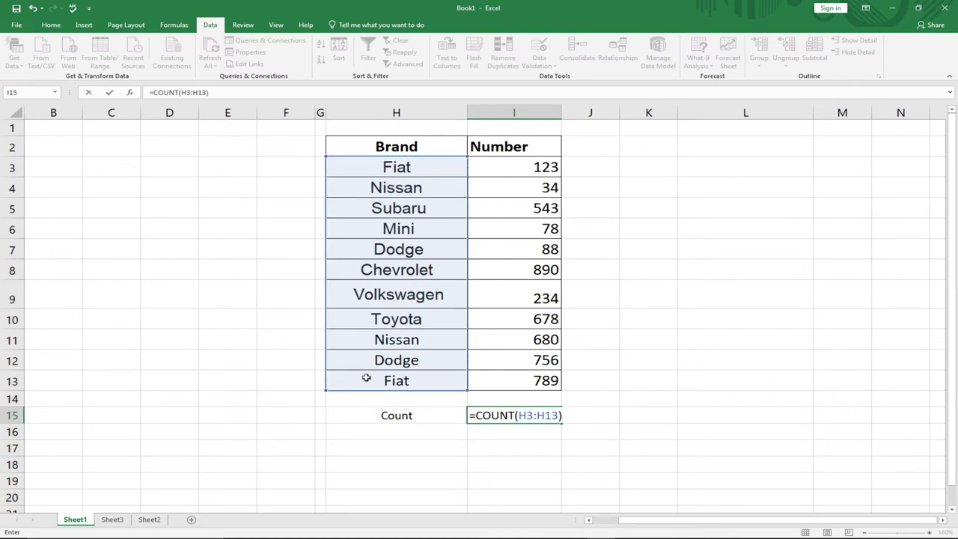
key("Return")
- Replace the formula in cell I15 with =COUNTA(H3:H13) to count the non-empty brand cells
left_click(485, 420)
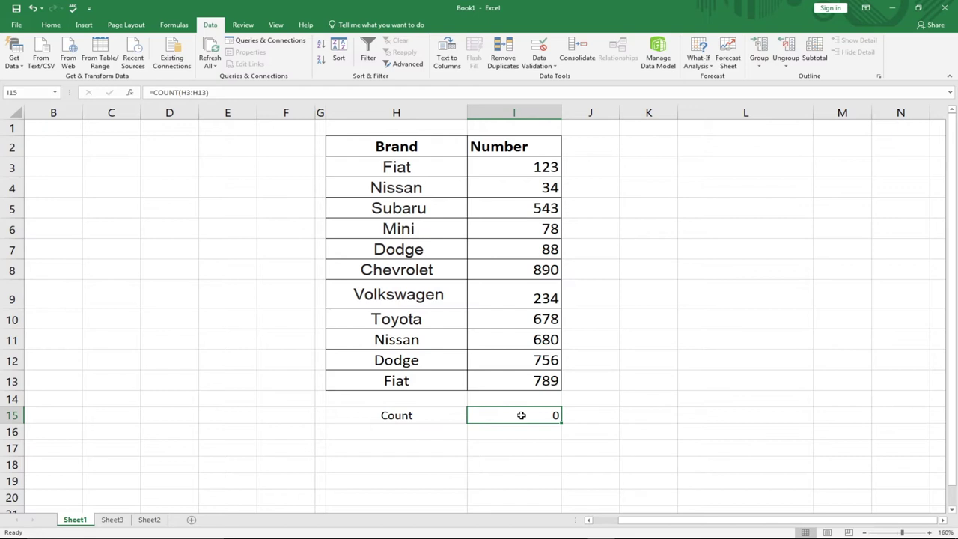
double_click(522, 415)
left_click_drag(563, 415, 468, 413)
type("-")
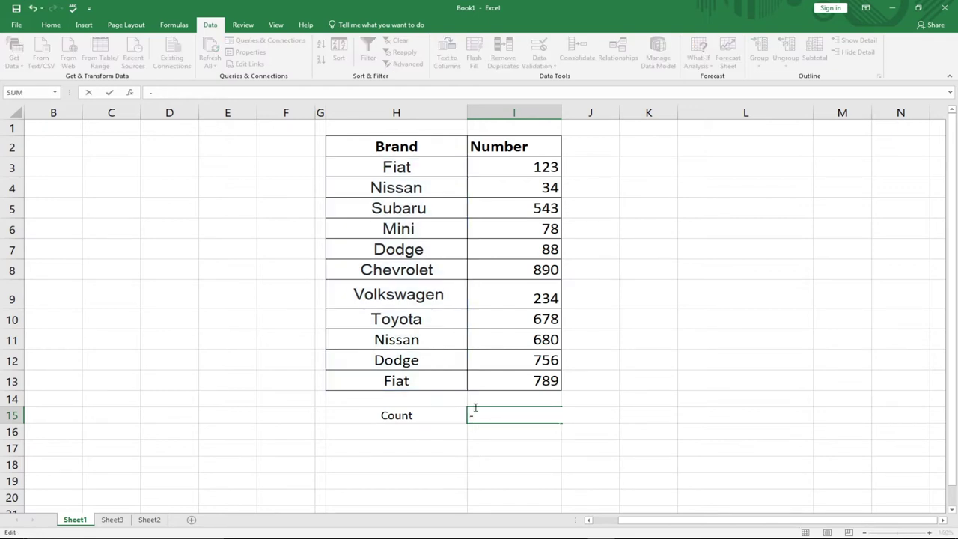
key("BackSpace")
type("=count")
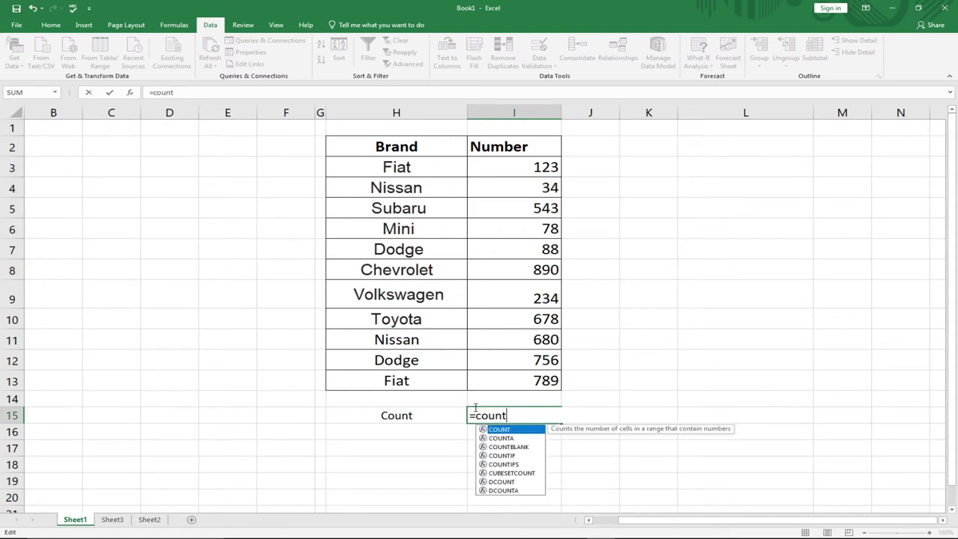
type("a")
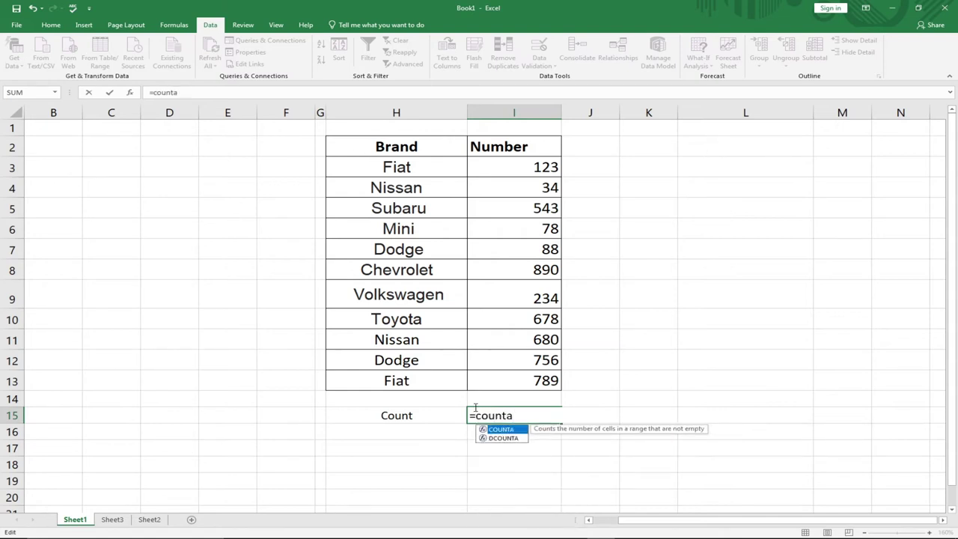
key("Tab")
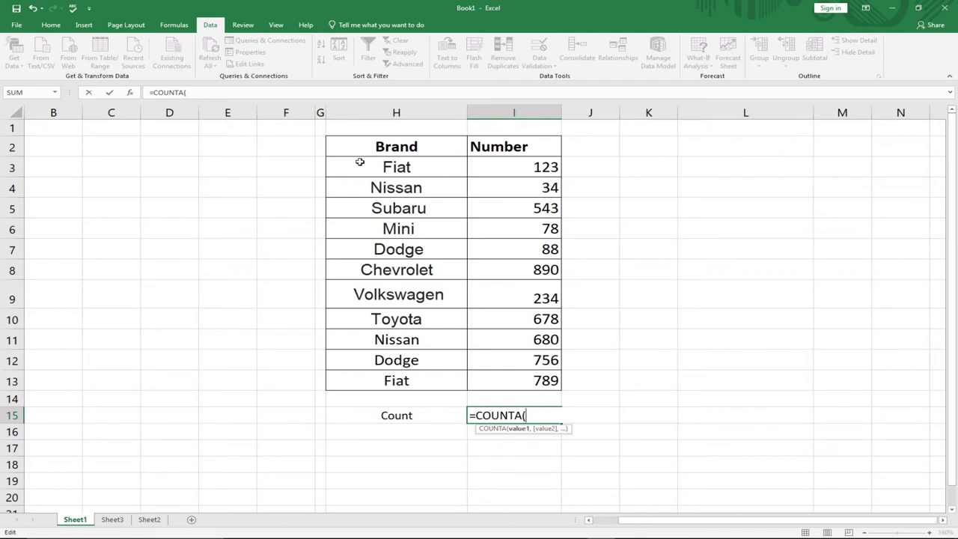
left_click_drag(359, 162, 362, 383)
type(")")
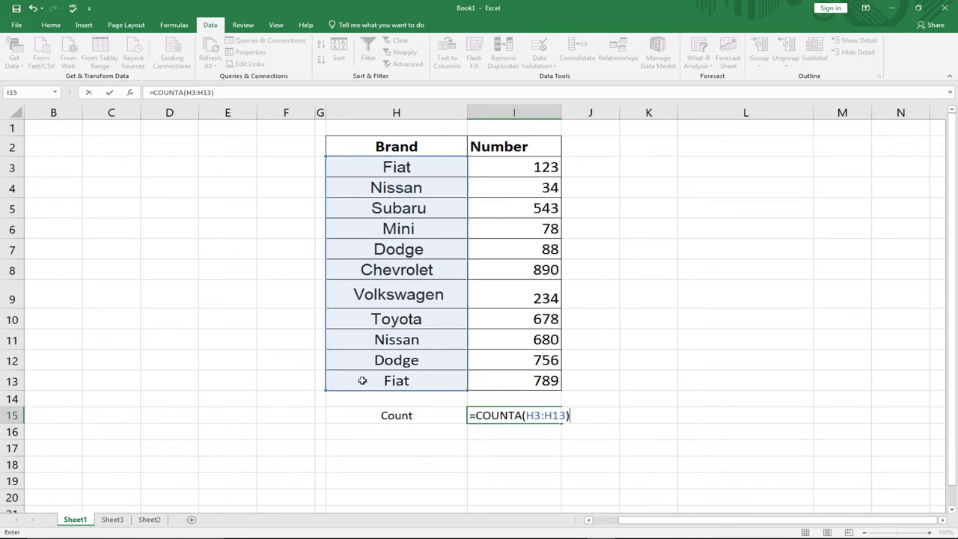
key("Return")
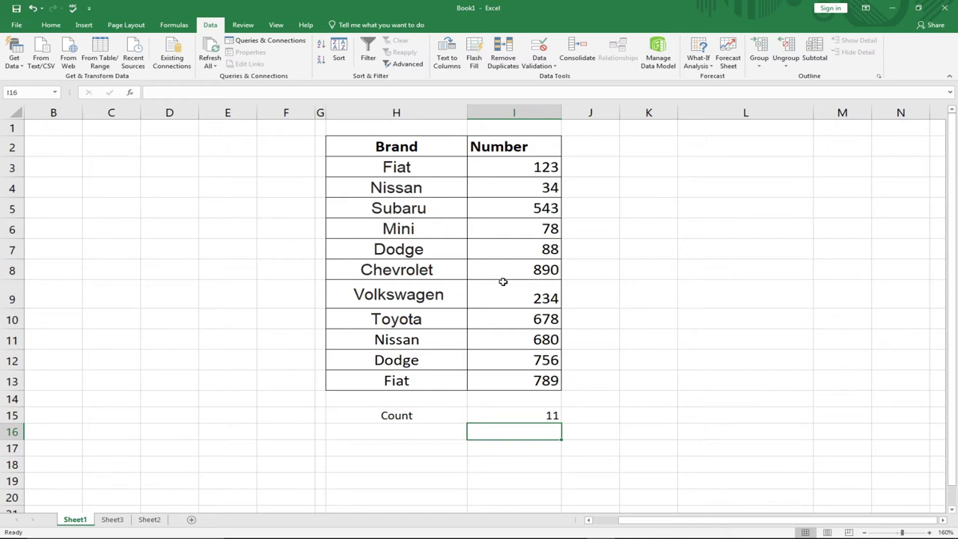
- Replace the formula in cell I15 with COUNTA over the Number column, giving =COUNTA(I3:I13)
left_click(479, 416)
double_click(508, 416)
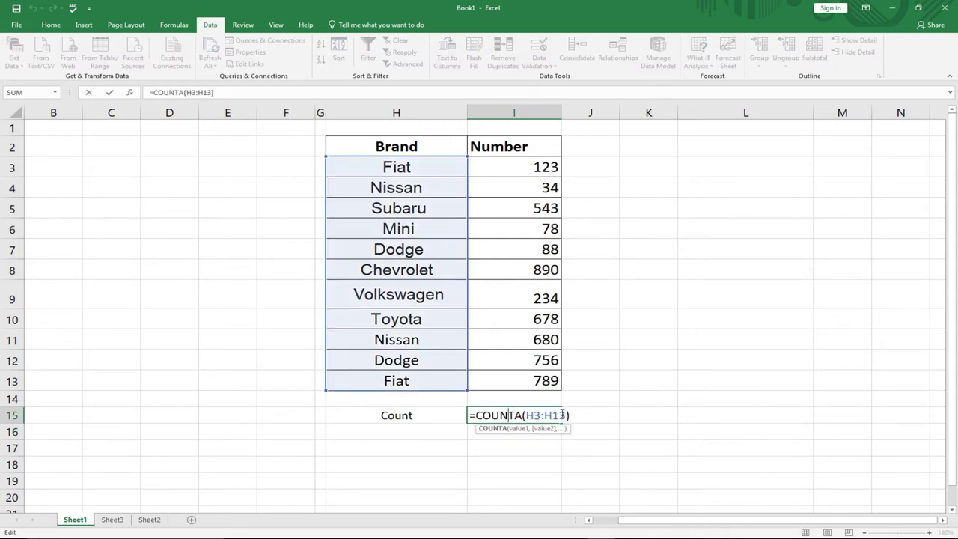
left_click_drag(570, 416, 464, 416)
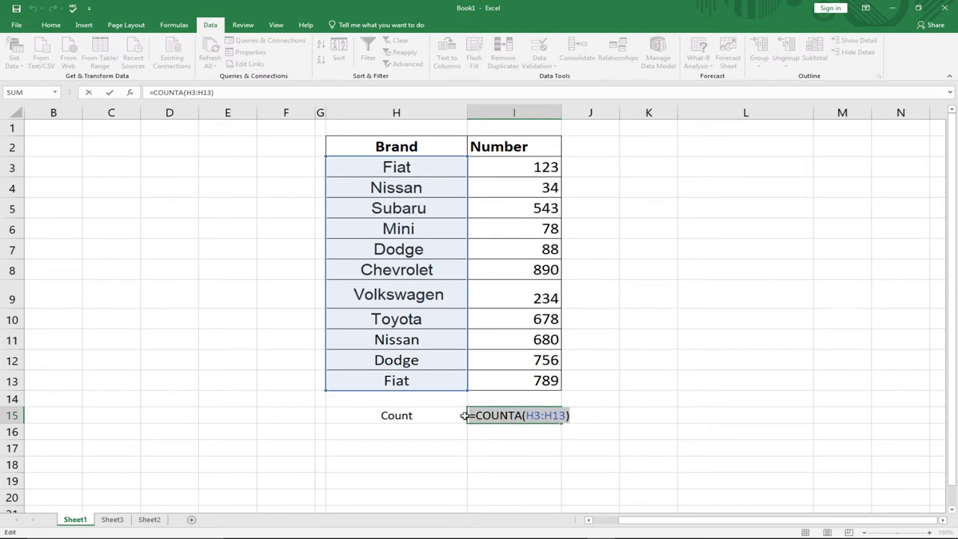
type("=x")
key("BackSpace")
type("conut")
key("BackSpace")
key("BackSpace")
key("BackSpace")
type("unt")
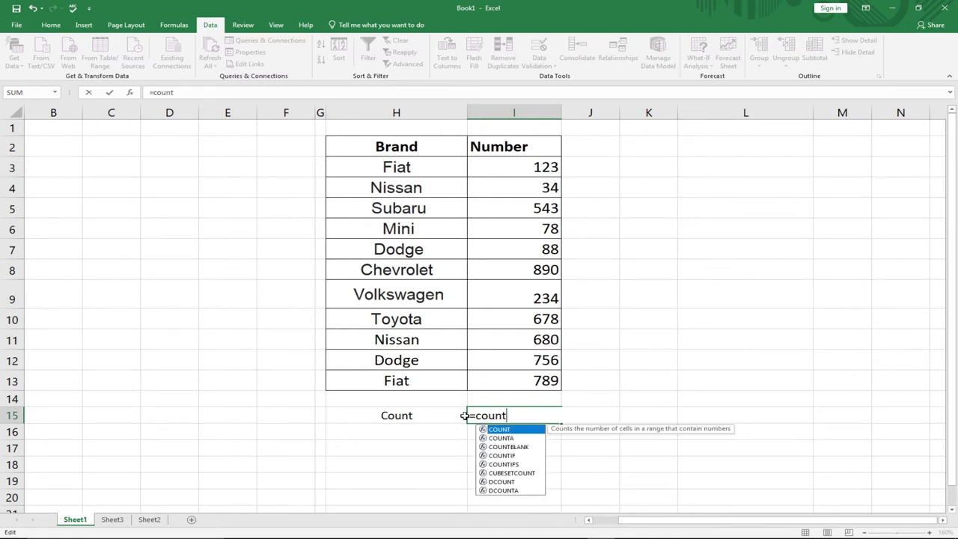
type("a")
key("Tab")
left_click_drag(517, 167, 515, 376)
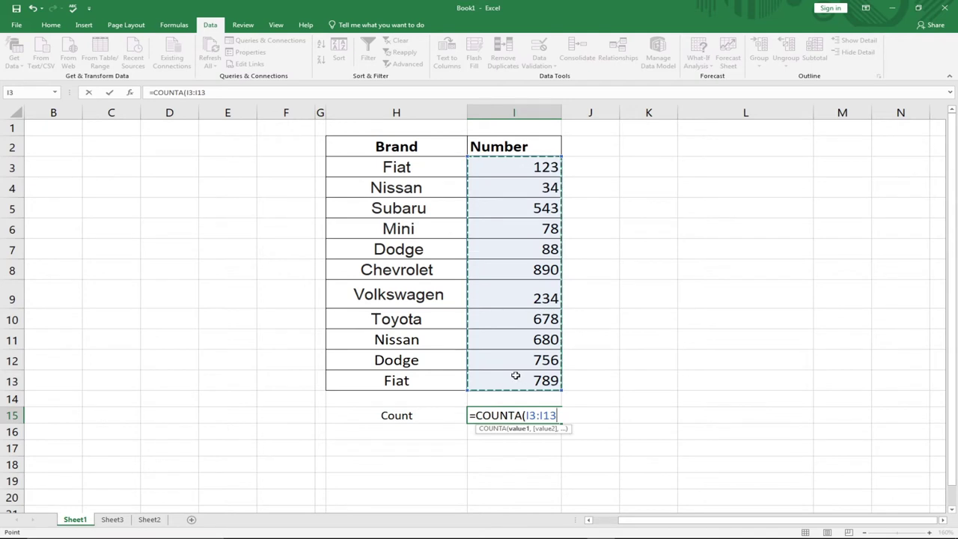
key("Return")
- Clear the count example below the table: the formula in I15 and the Count label in H15
left_click(487, 417)
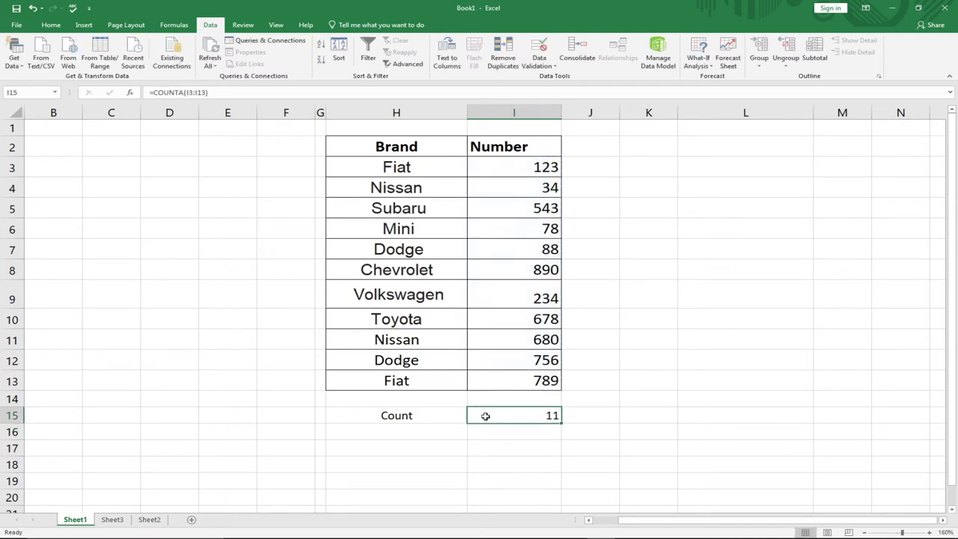
double_click(485, 415)
key("BackSpace")
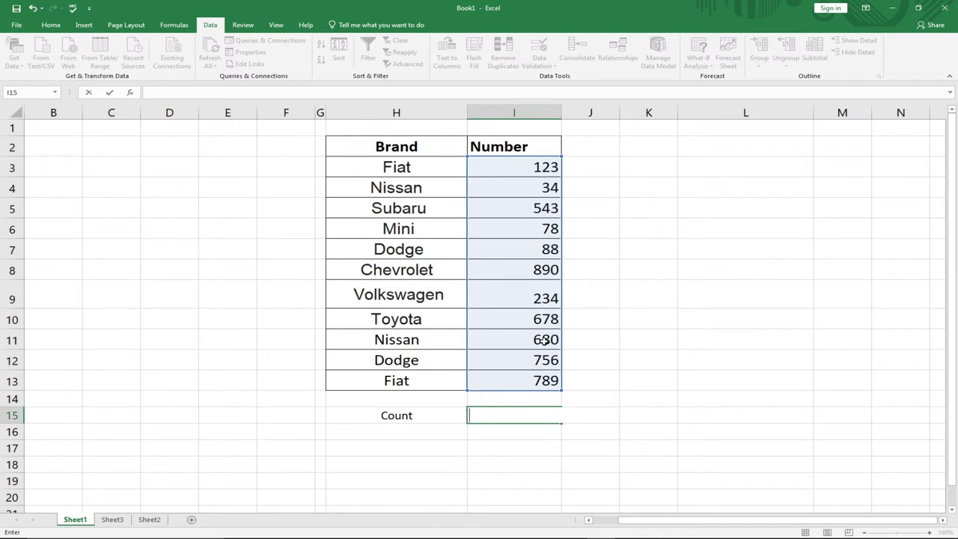
left_click(428, 416)
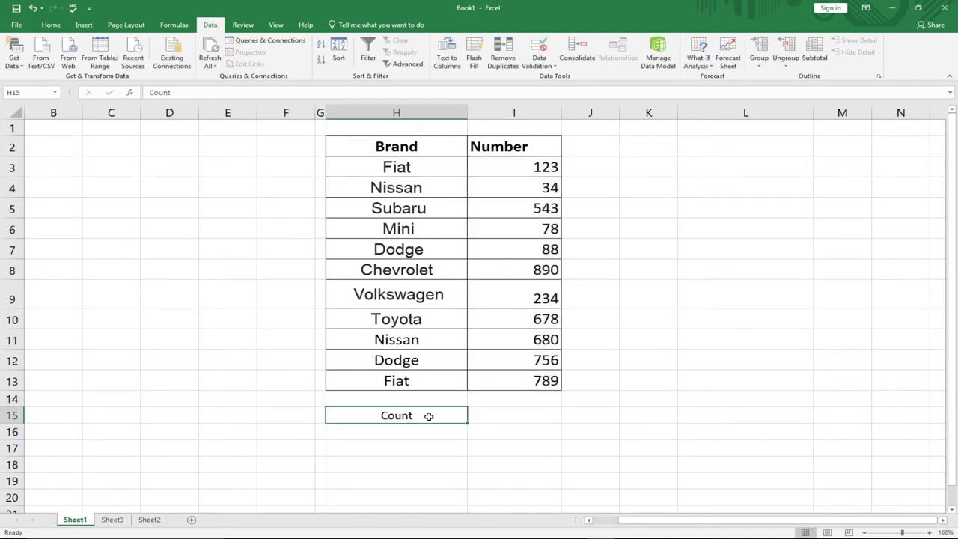
key("Delete")
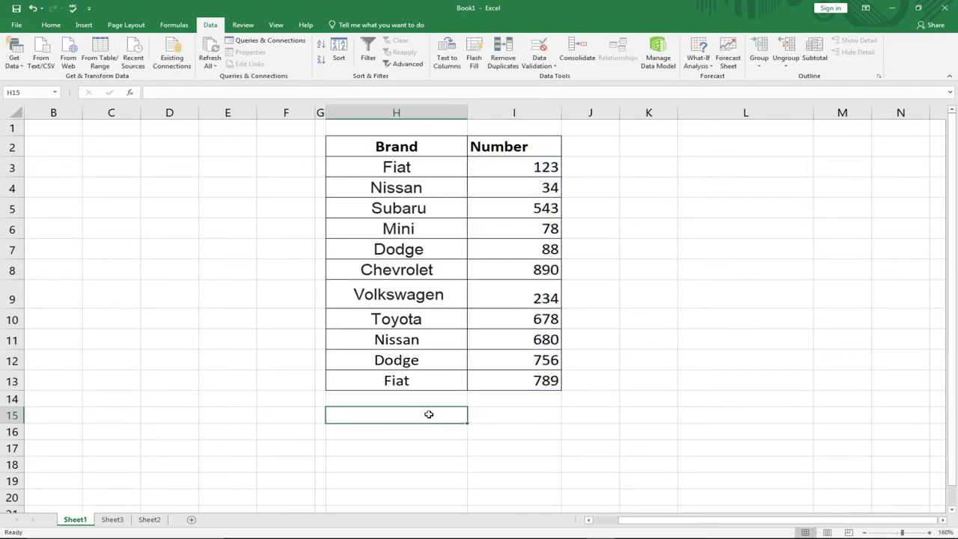
left_click(367, 398)
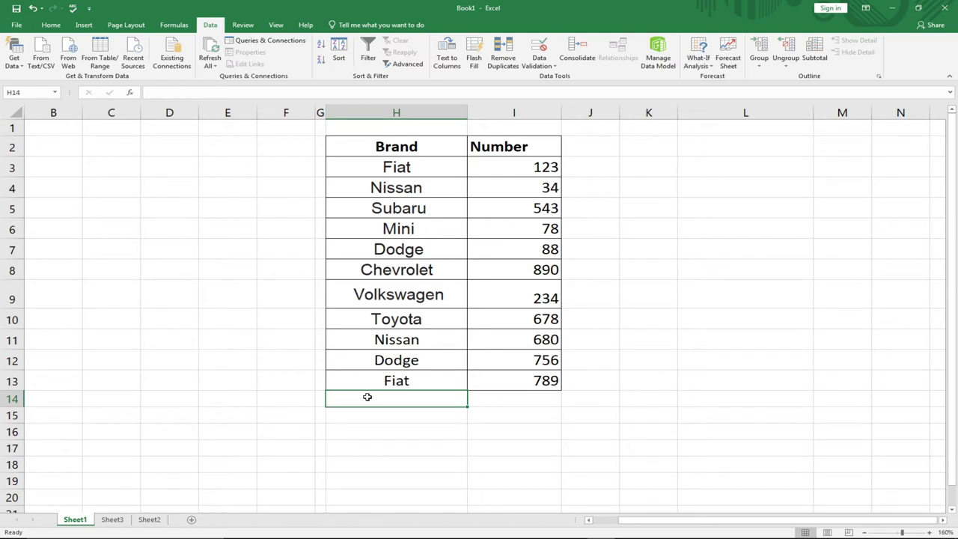
left_click(520, 299)
key("Delete")
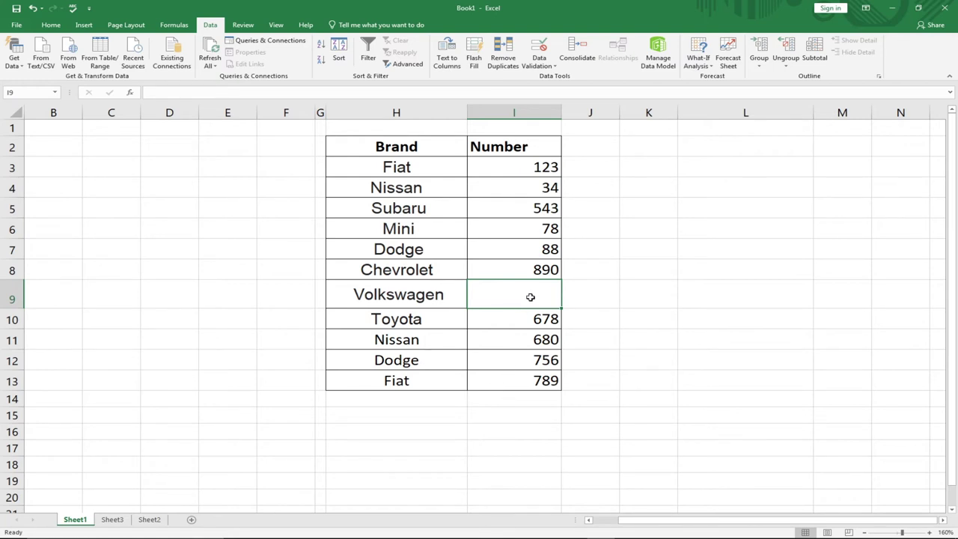
key("ctrl+z")
- Empty the Number cells of Mini (I6), Volkswagen (I9) and the lower Dodge row (I12)
left_click(527, 228)
key("Delete")
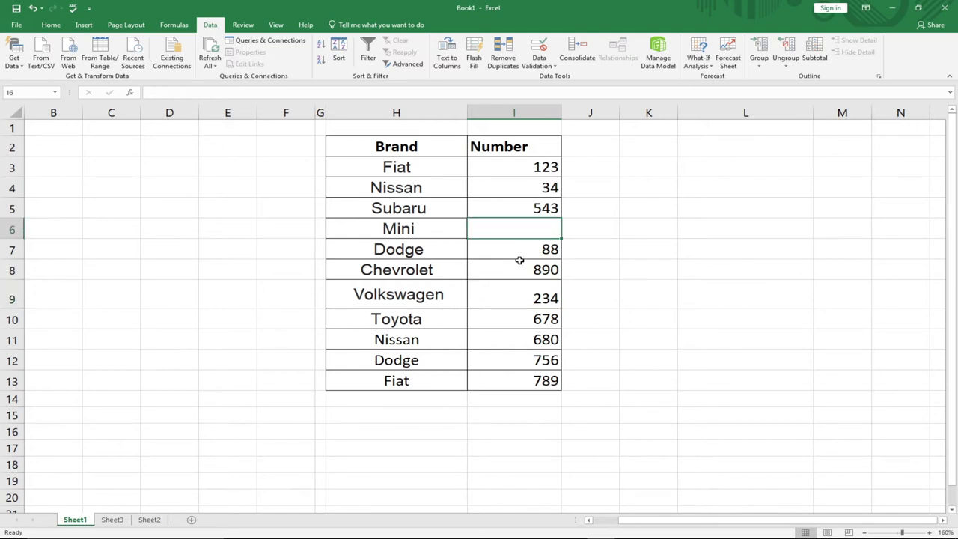
left_click(533, 300)
key("Delete")
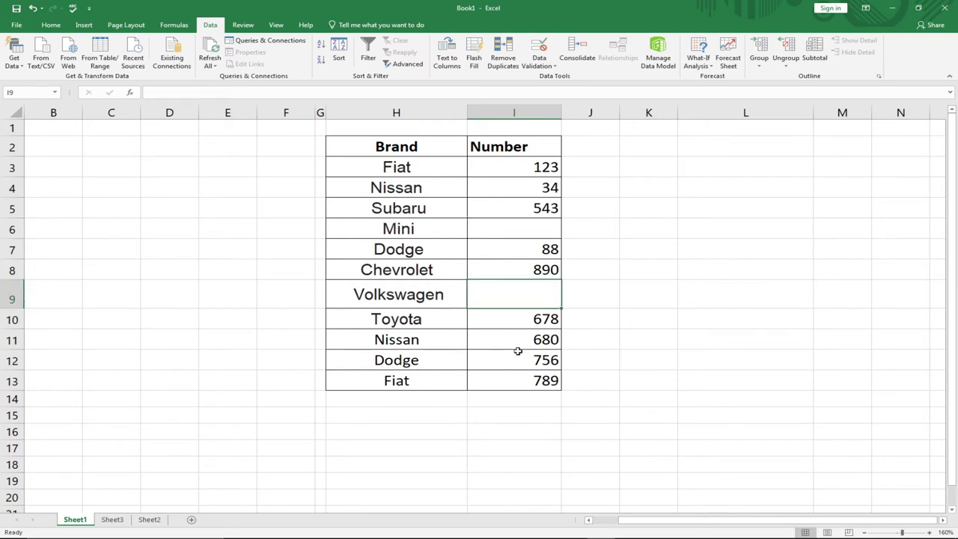
left_click(519, 359)
key("Delete")
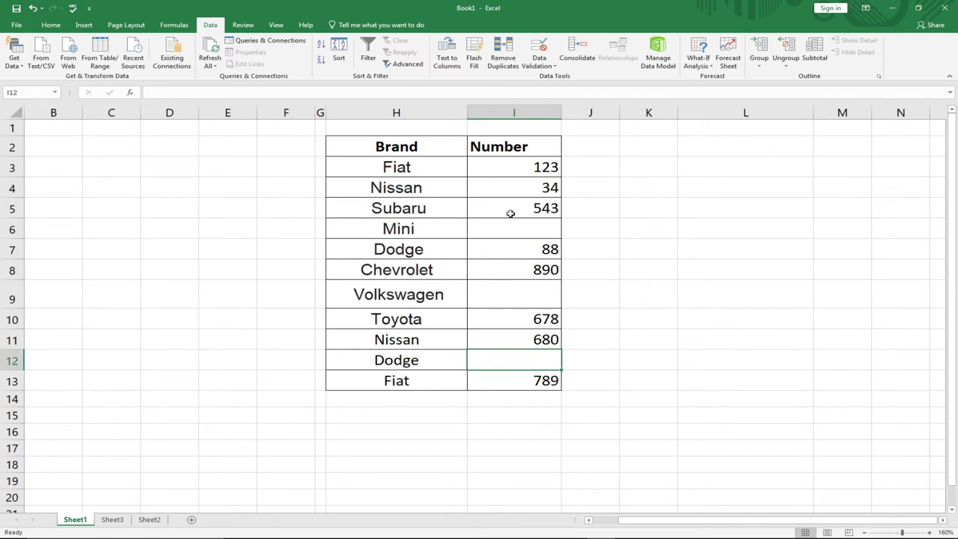
- Label cell H15 below the table Countblank
left_click(423, 417)
type("Coun")
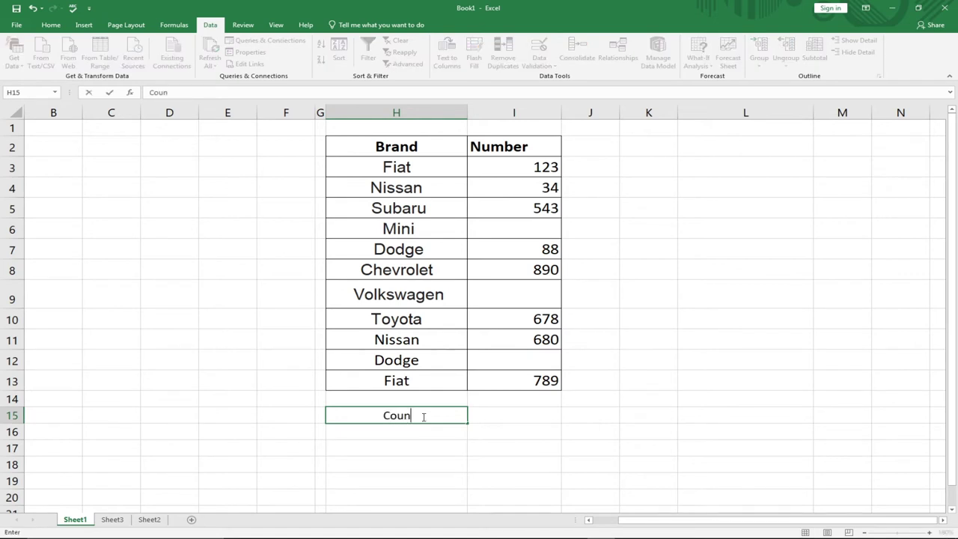
type("tblack")
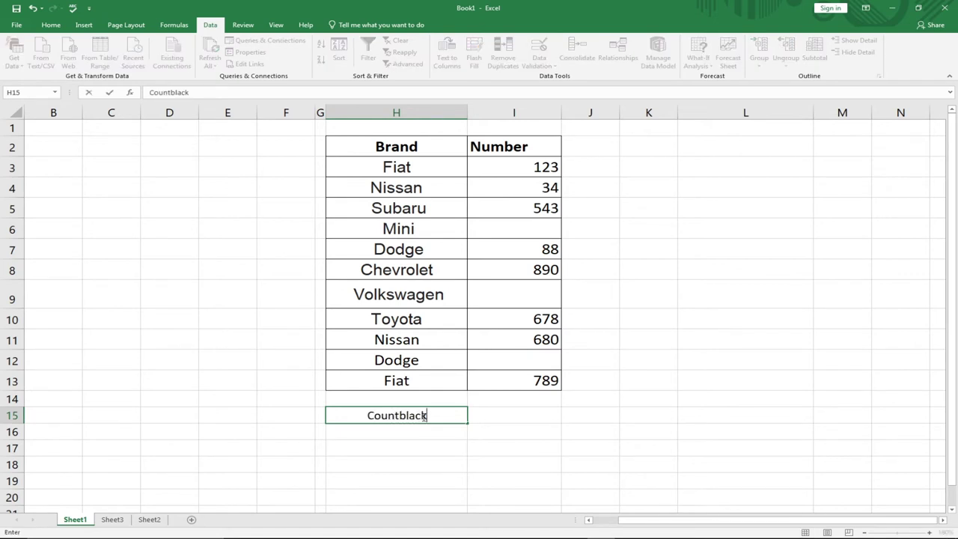
key("BackSpace")
key("BackSpace")
type("nk")
key("Return")
- Enter a COUNTBLANK formula in cell I15 over I3:I13 to count the empty cells of the Number column
left_click(492, 411)
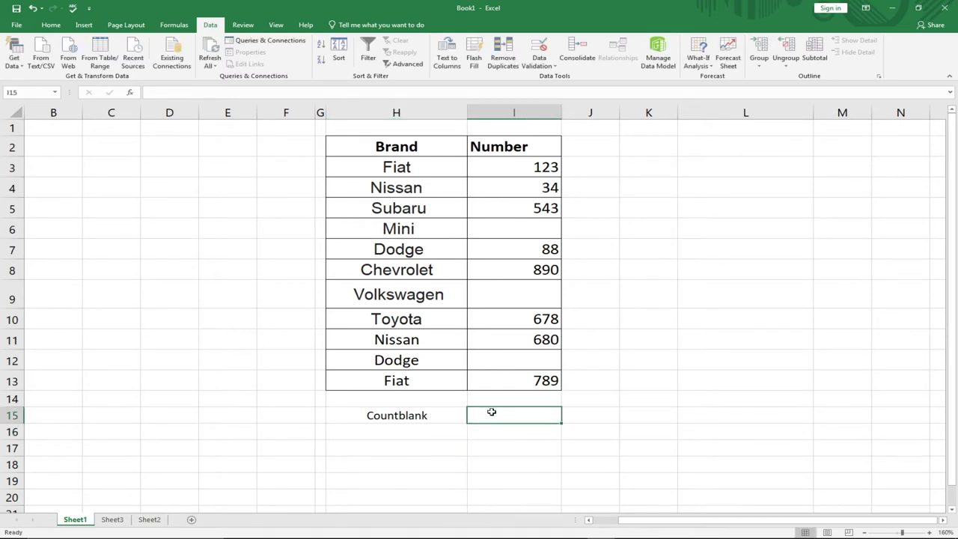
type("=count")
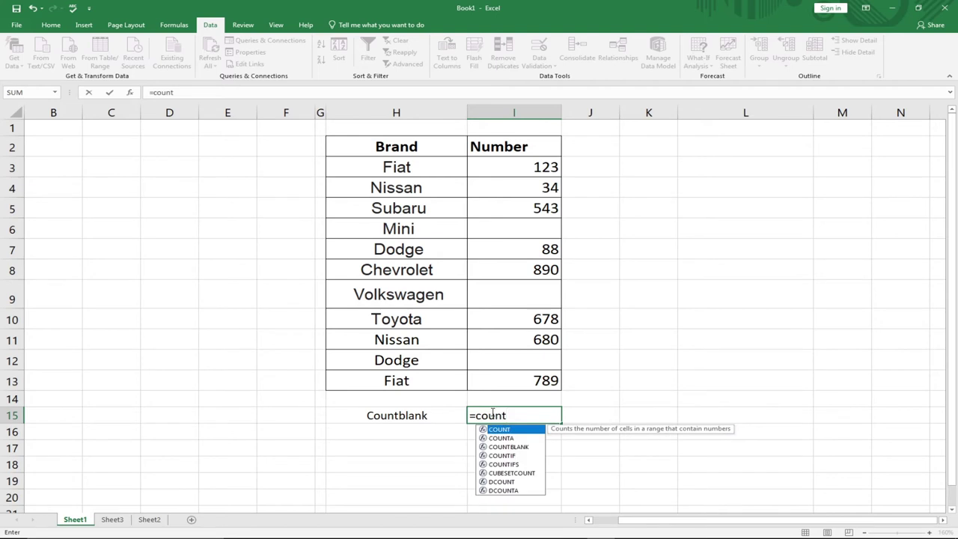
type("bl")
key("Tab")
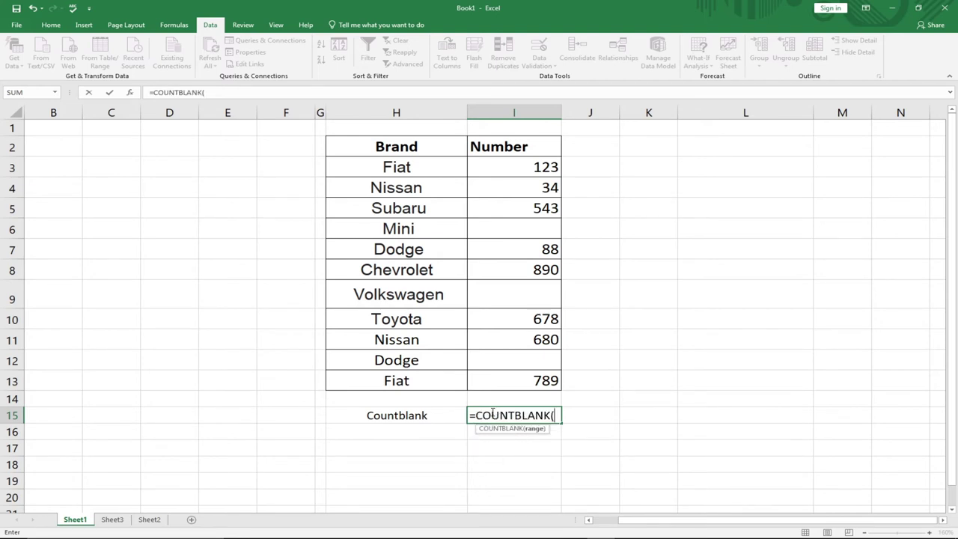
left_click_drag(516, 160, 513, 372)
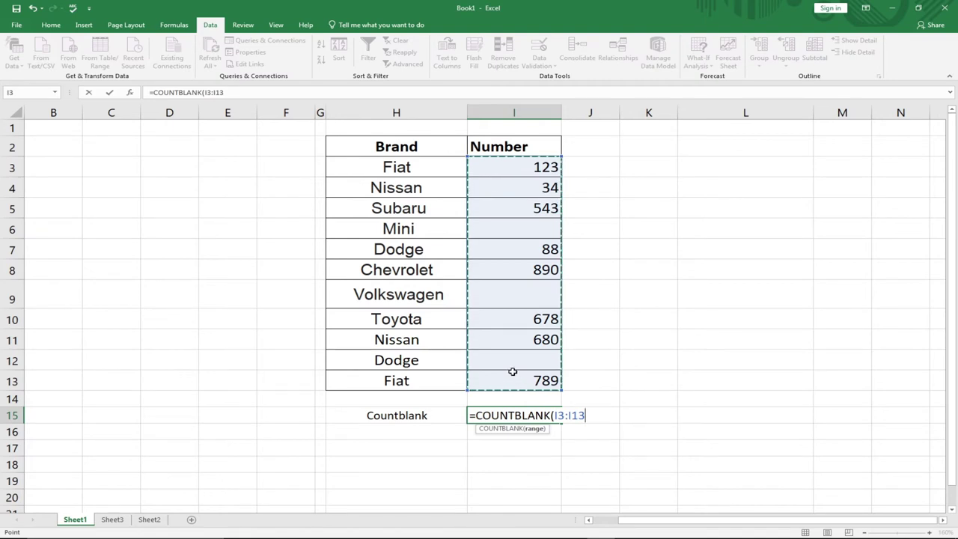
key("Return")
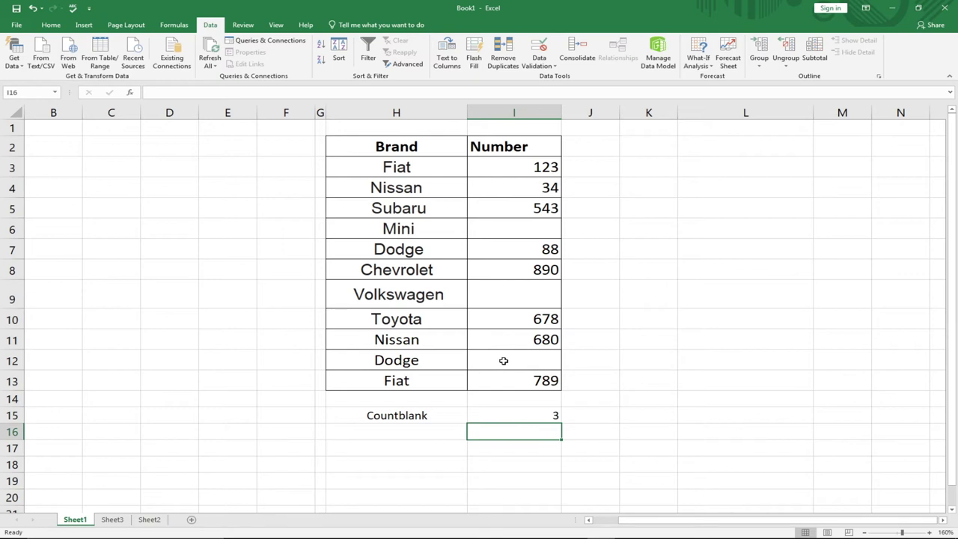
- Undo the COUNTBLANK formula, its label and the clearing of the Mini, Volkswagen and Dodge numbers
key("ctrl+z")
key("ctrl+z")
key("ctrl+z")
key("ctrl+z")
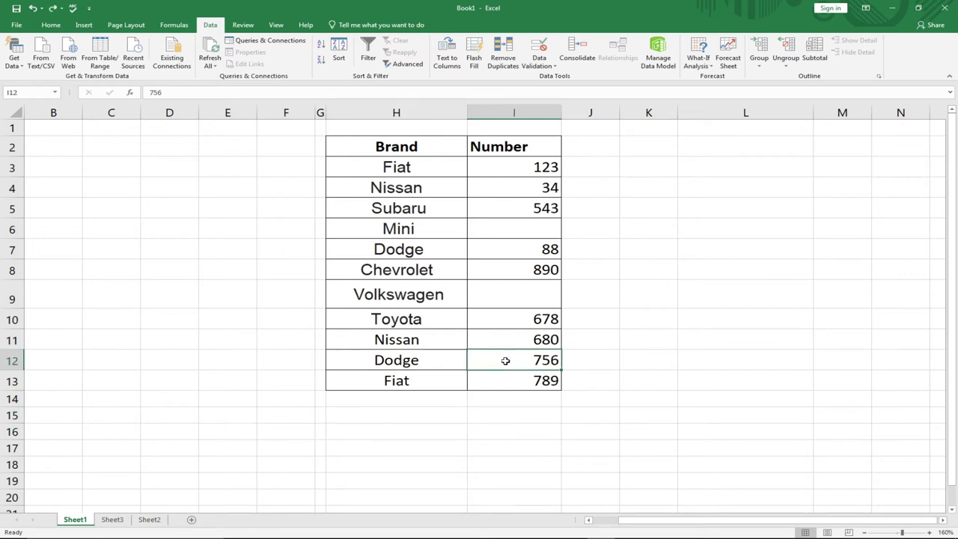
key("ctrl+z")
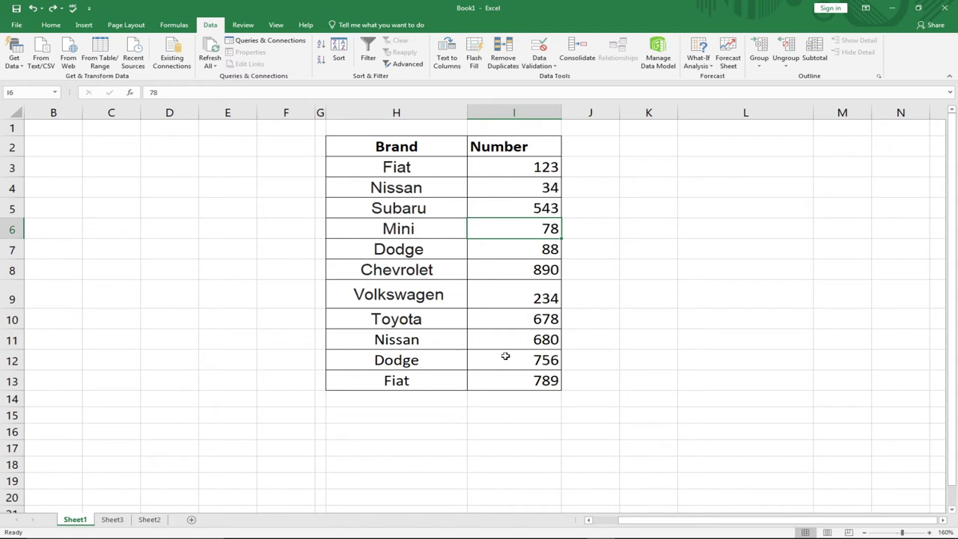
- Enter the heading Countif: in cell I15 below the Number column
left_click(405, 412)
left_click(495, 415)
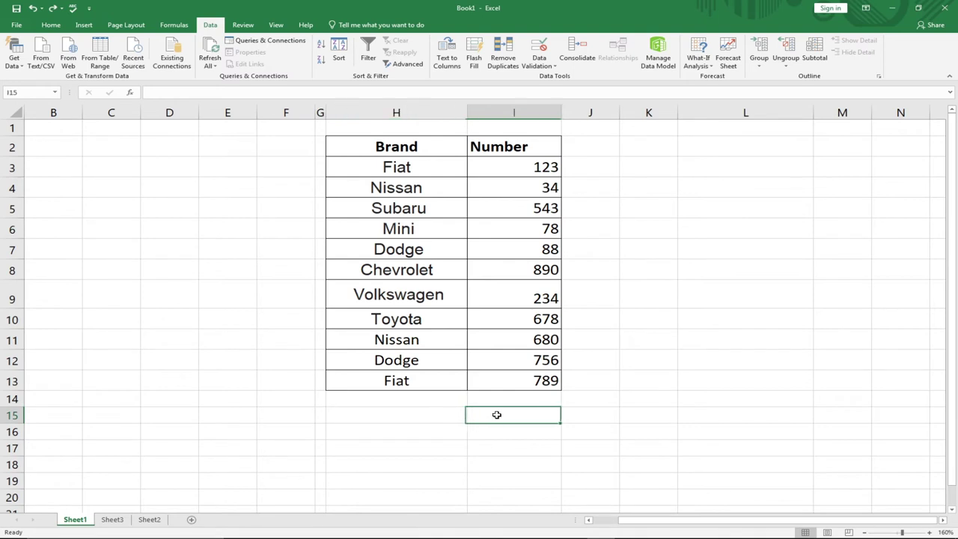
type("Ciybt=")
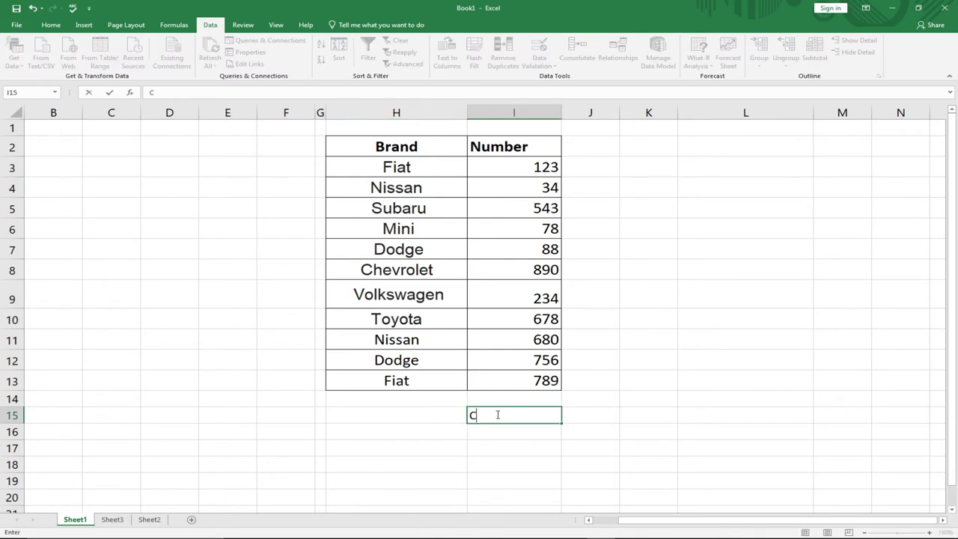
key("BackSpace")
key("BackSpace")
key("BackSpace")
key("BackSpace")
key("BackSpace")
type("ountif")
key("Return")
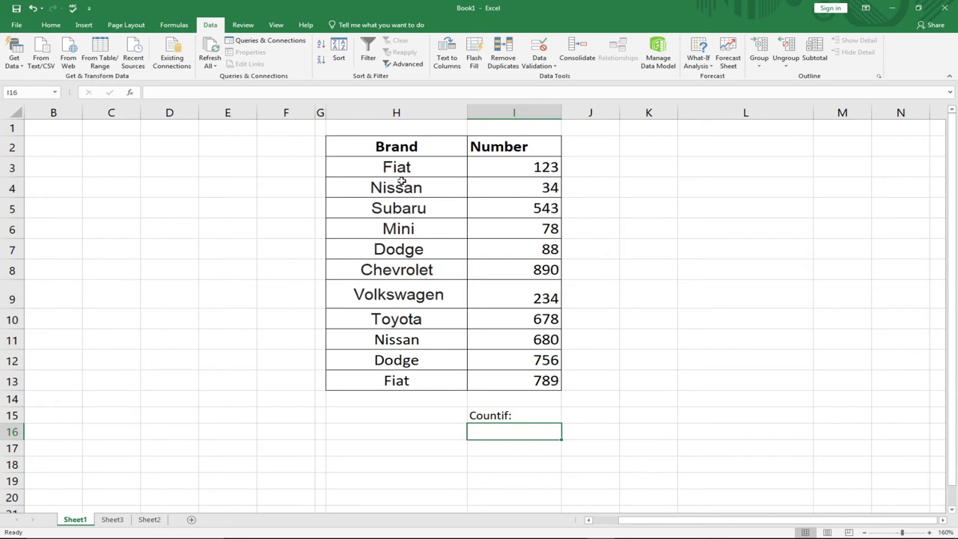
- Enter the heading Brand in cell H15, beside the Countif: heading
left_click(384, 418)
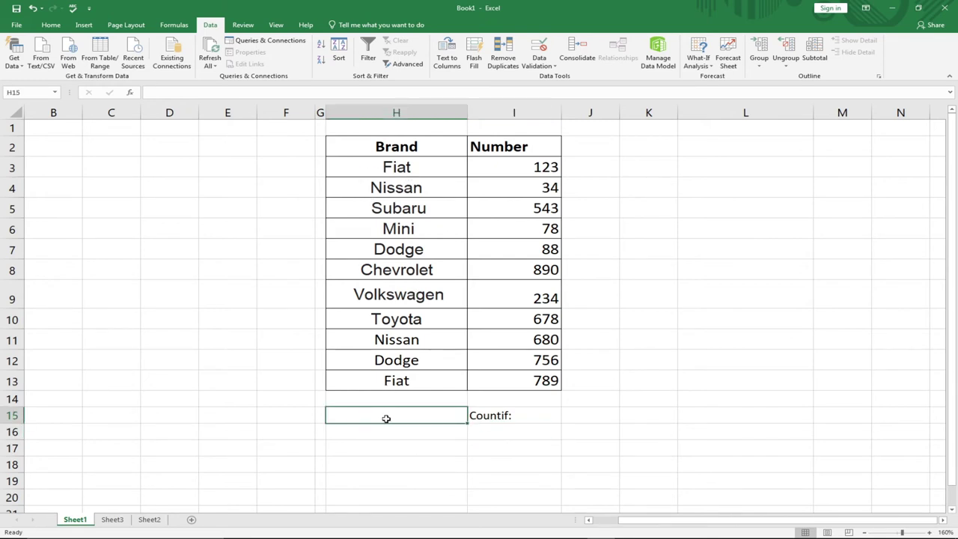
type("Brarn")
key("BackSpace")
key("BackSpace")
key("BackSpace")
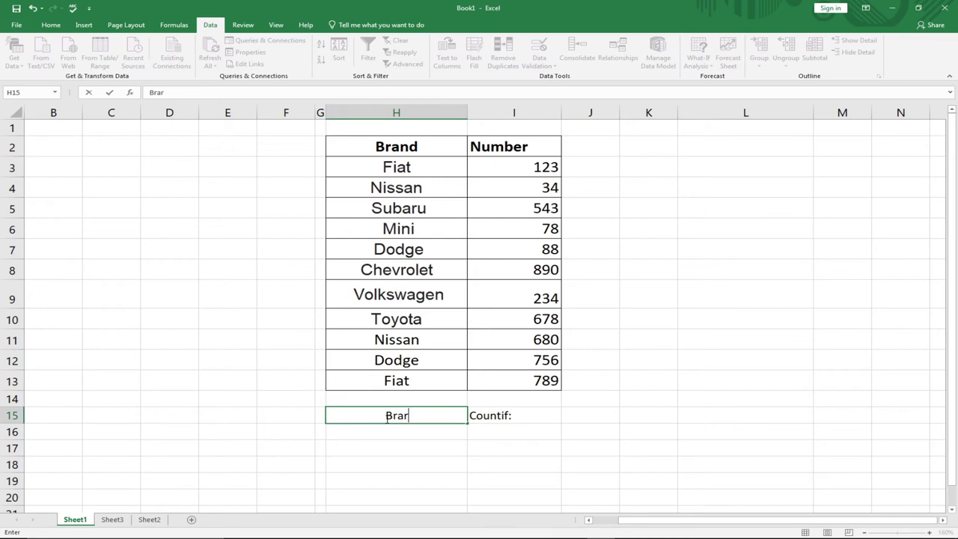
type("and")
left_click(497, 432)
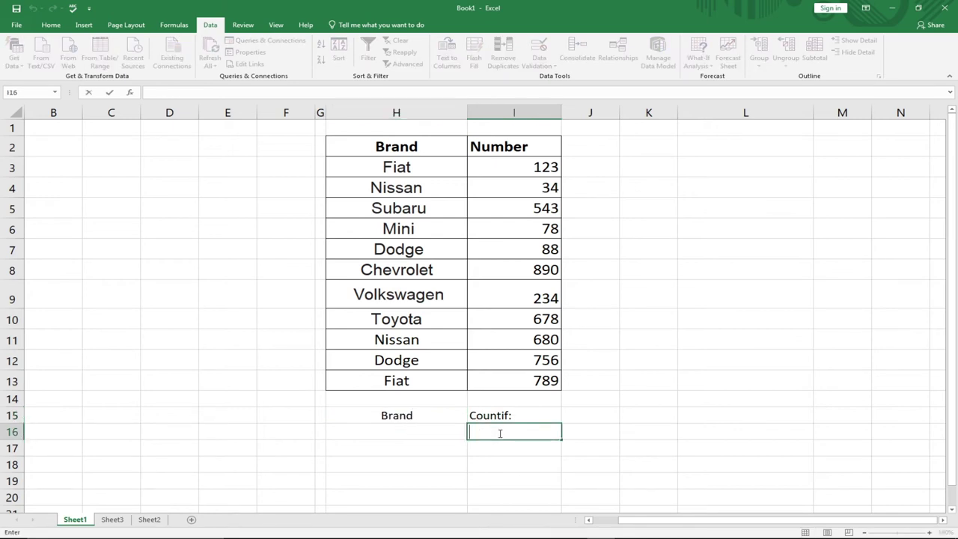
- Enter a COUNTIF formula in cell I16 with H3:H13 as the range and H16 as the criterion
type("=coun")
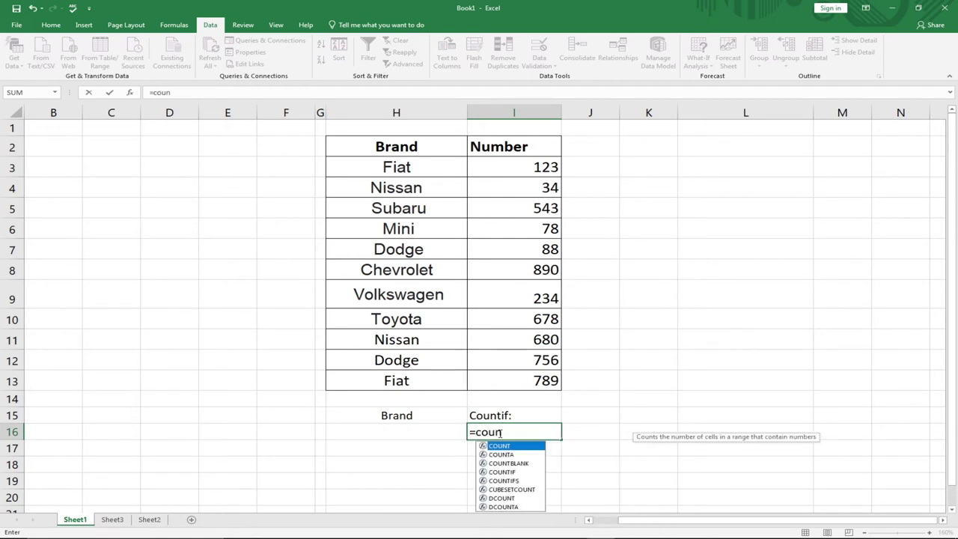
type("ti")
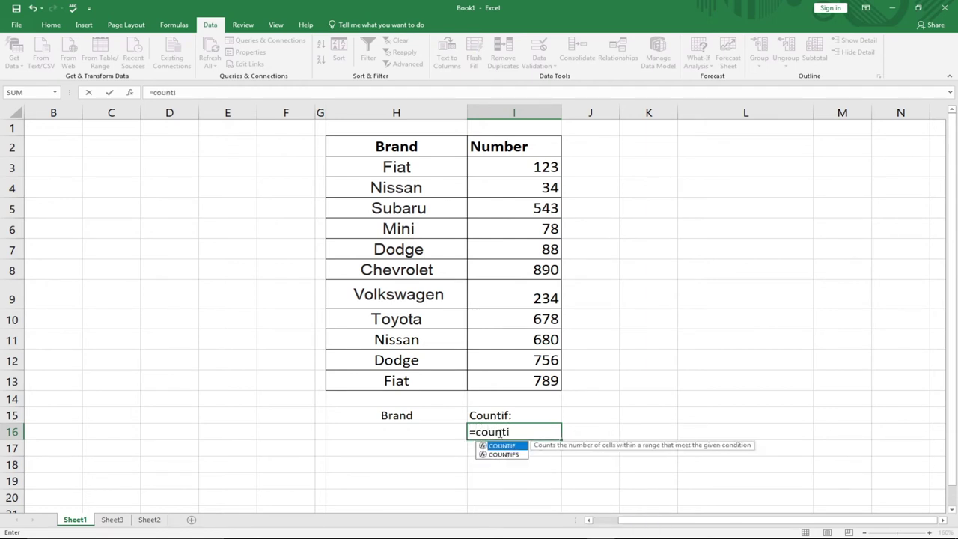
key("Tab")
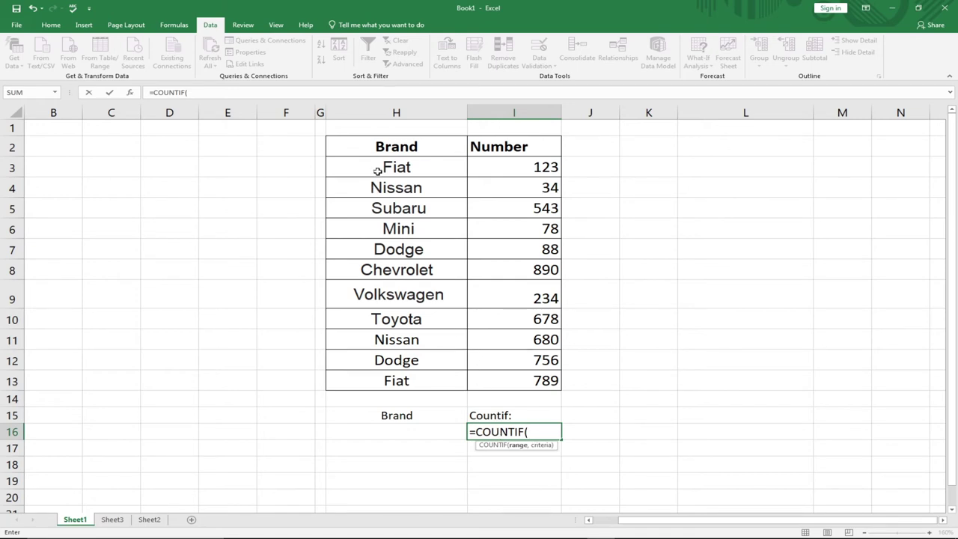
left_click_drag(379, 169, 380, 381)
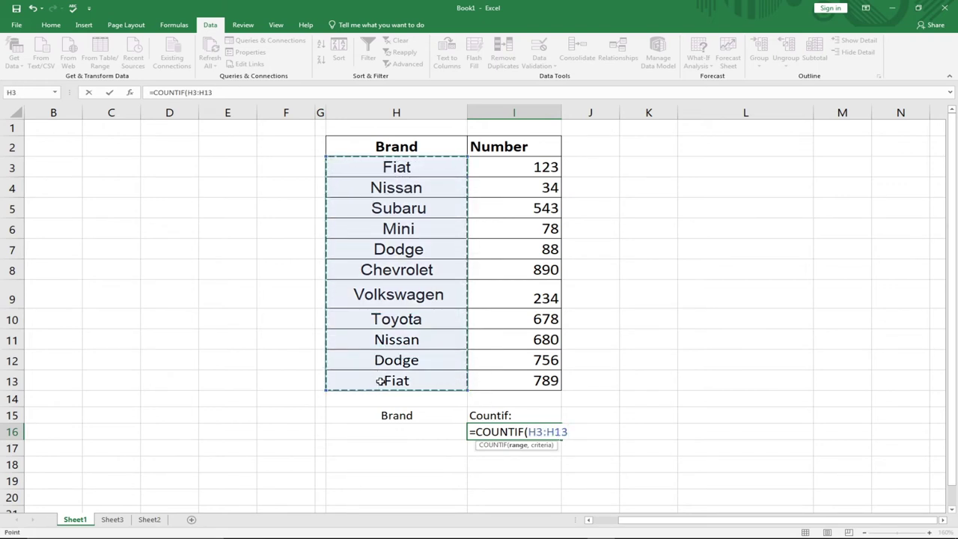
type(",")
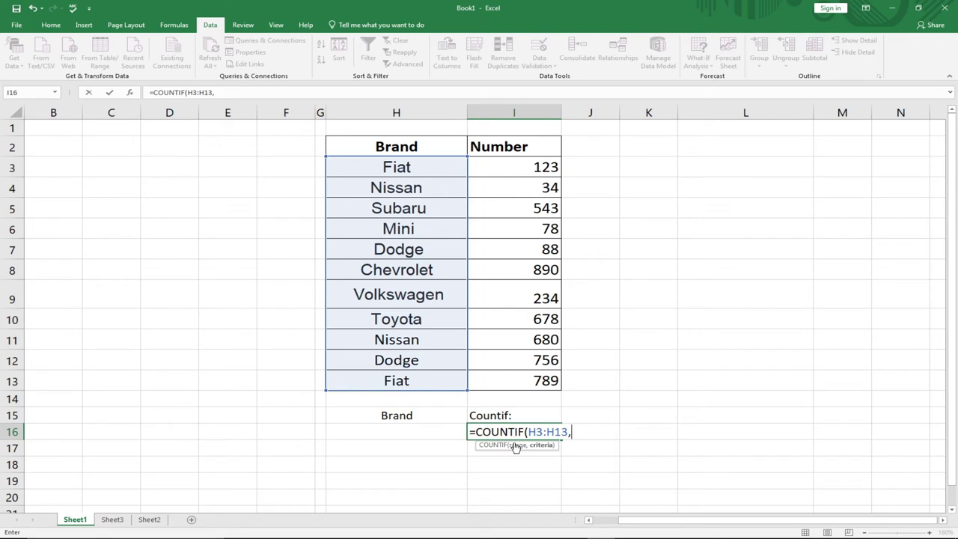
left_click(397, 433)
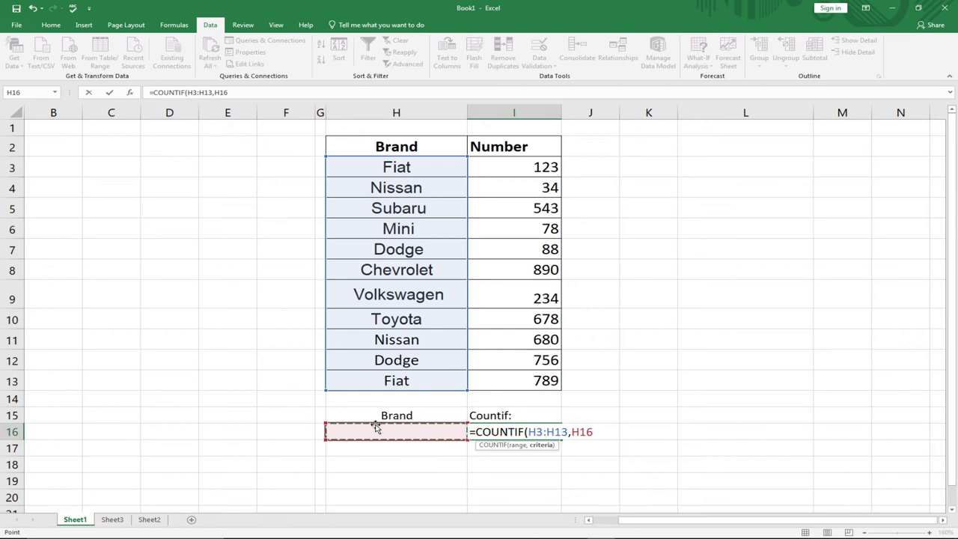
type(")")
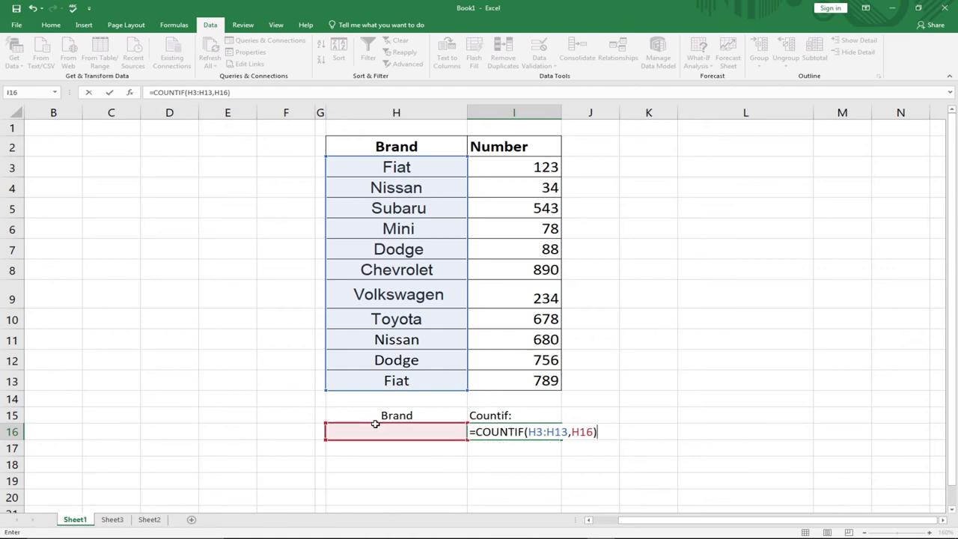
key("Return")
- Enter Fiat in cell H16 as the brand to count
left_click(392, 433)
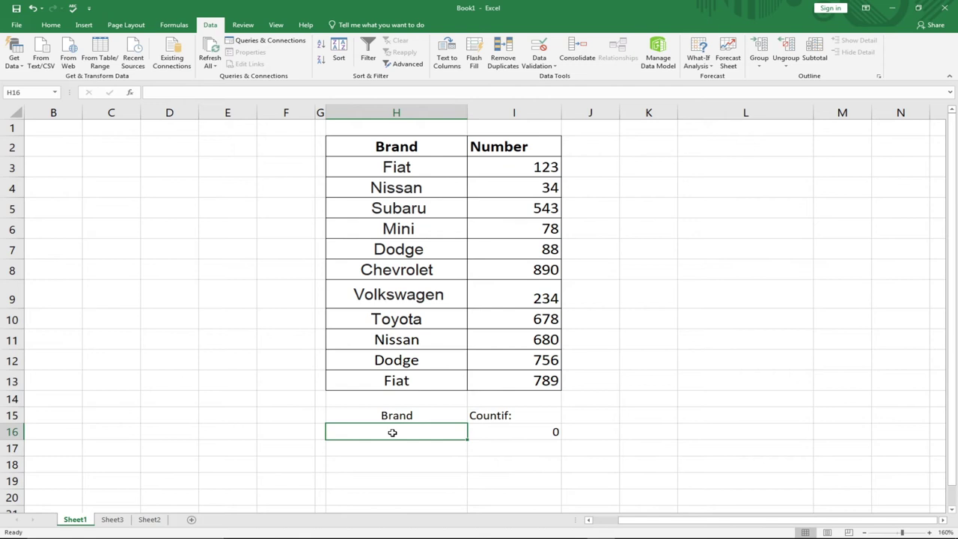
type("F")
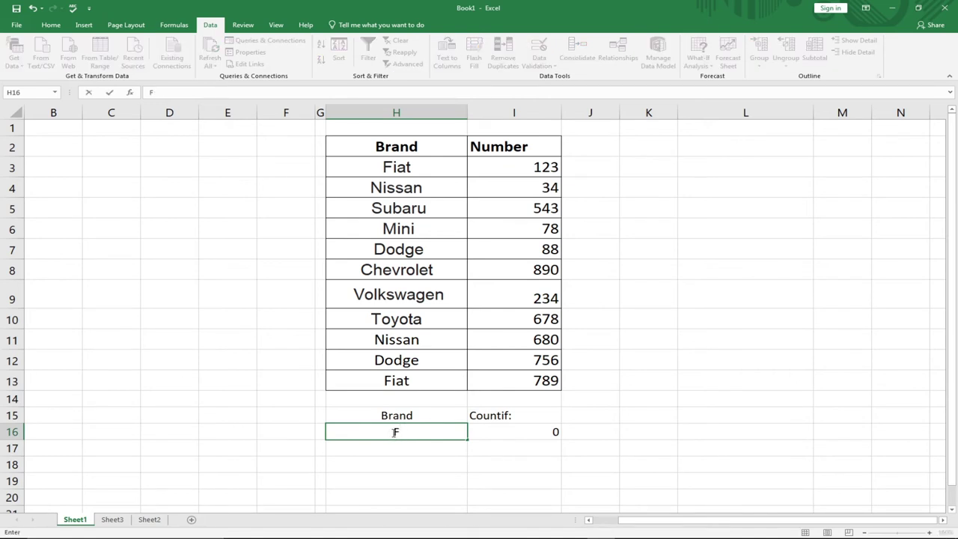
type("iat")
key("Return")
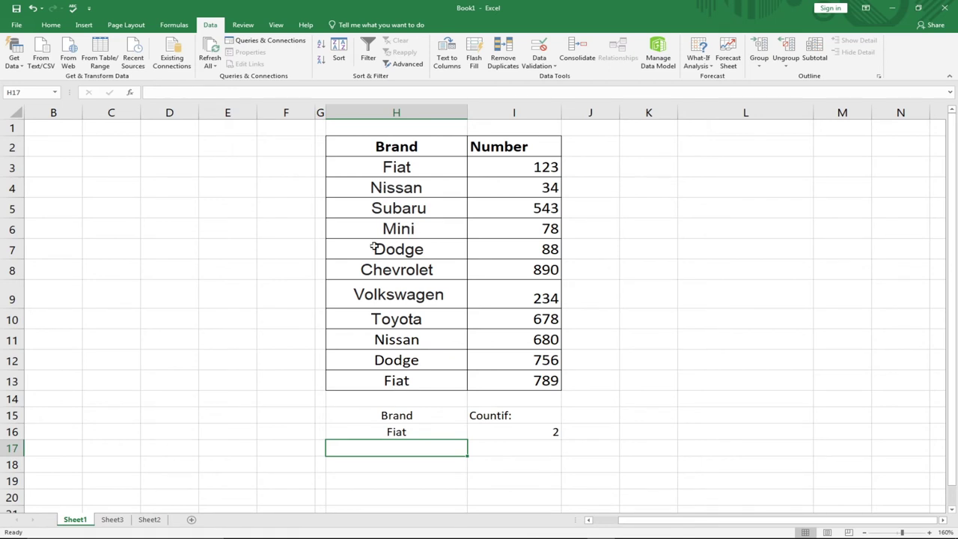
- Change the brand to count in cell H16 to Nissan
left_click(401, 432)
type("Nissan")
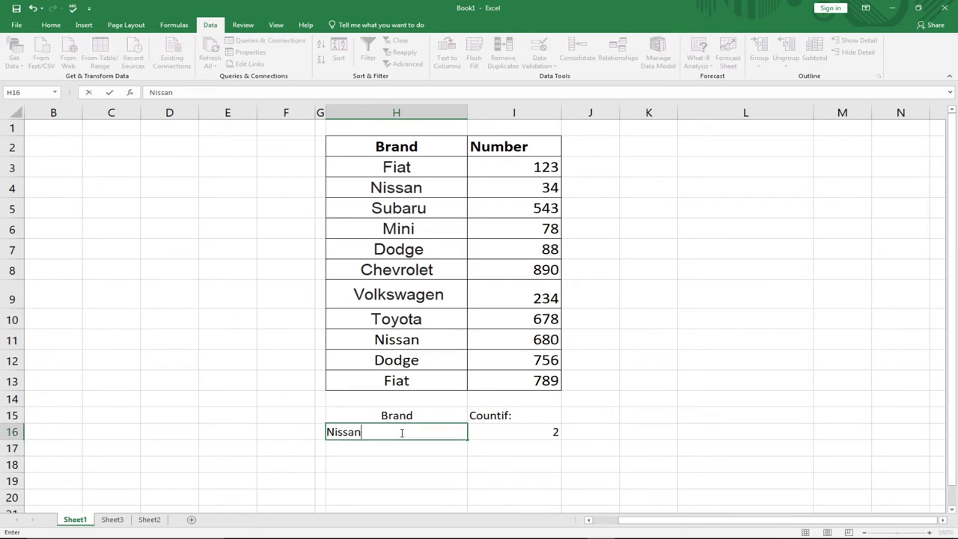
key("Return")
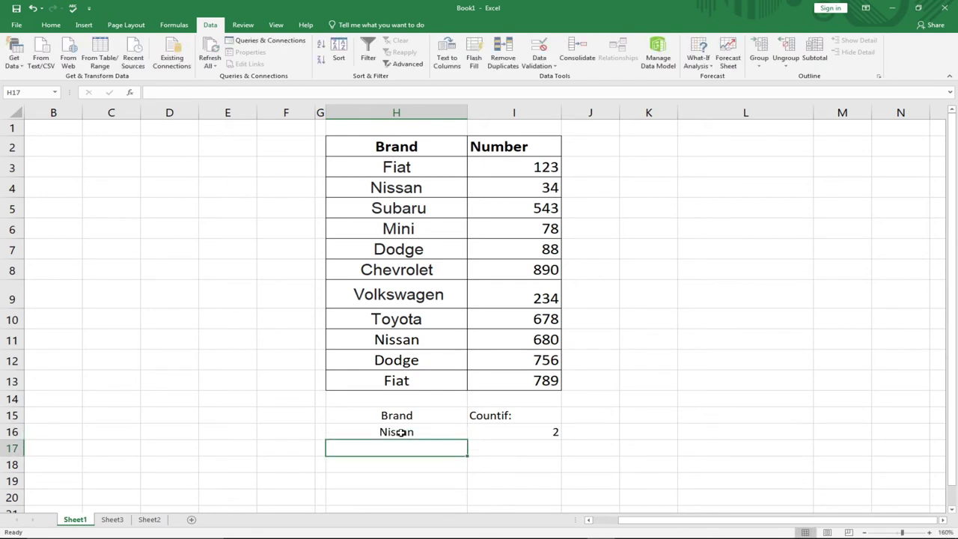
- Change the brand to count in cell H16 to Toyota
left_click(415, 433)
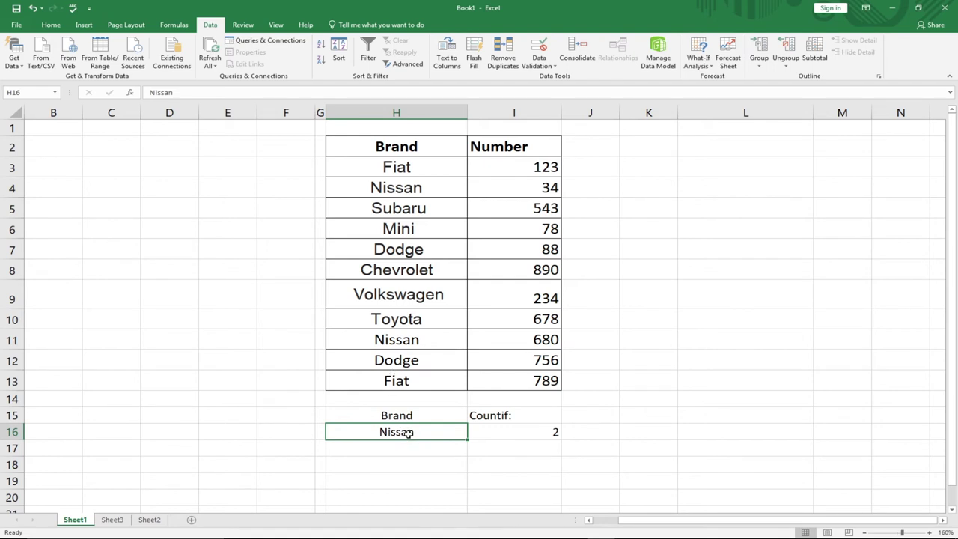
type("Toyota")
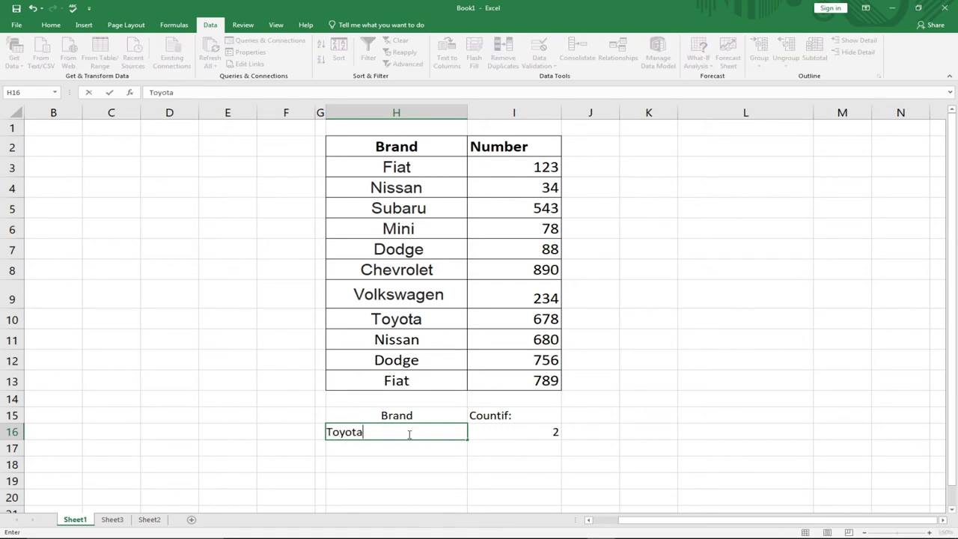
key("Return")
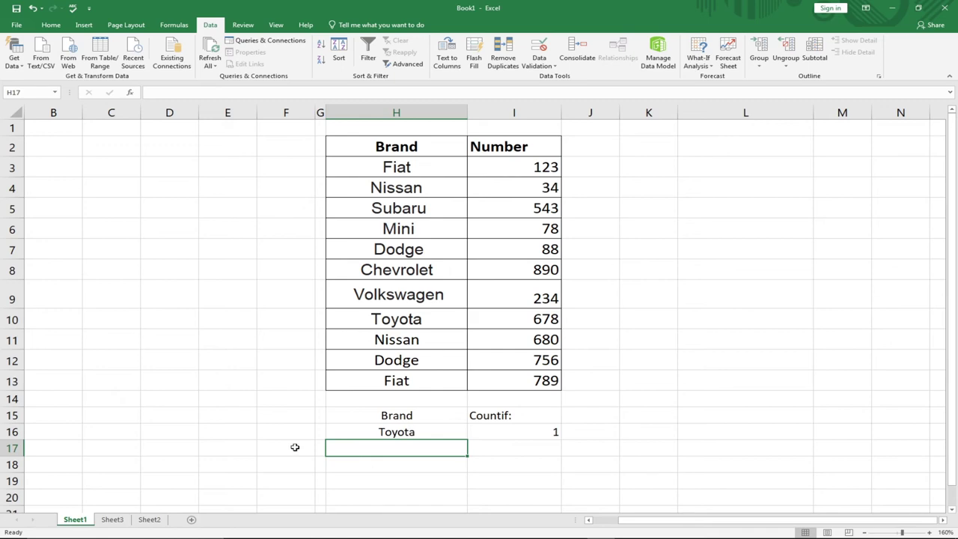
- Switch to Sheet2 and select E3, the first empty cell of the Full Name column
left_click(110, 520)
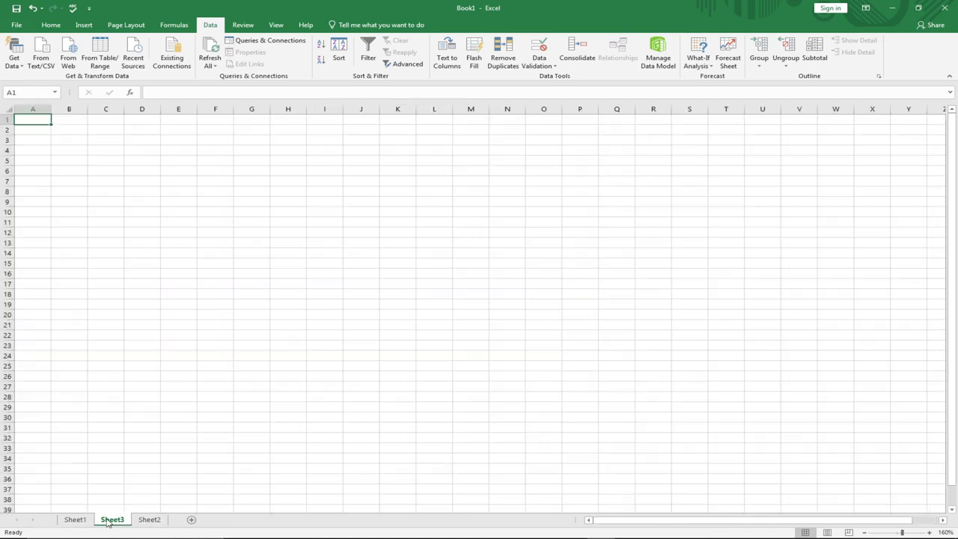
left_click(149, 520)
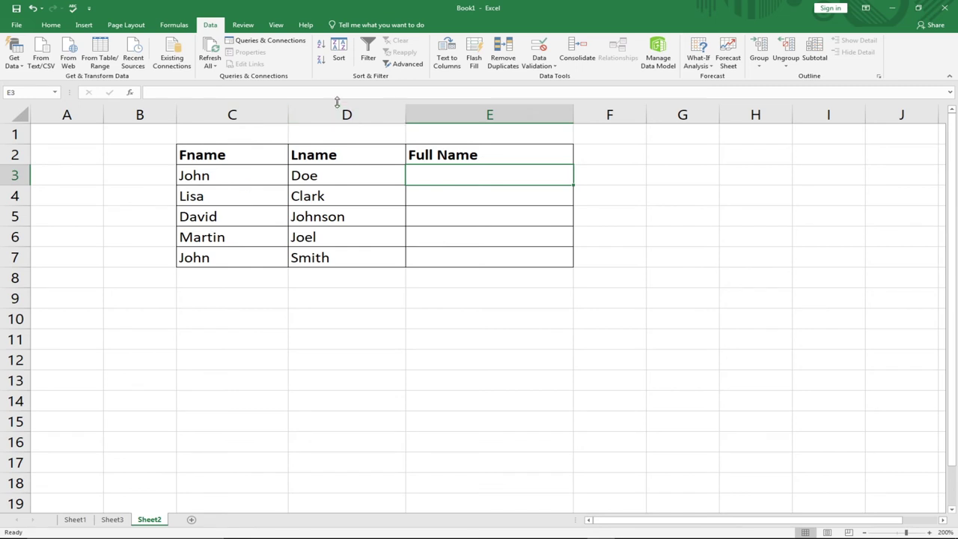
double_click(469, 175)
left_click(375, 171)
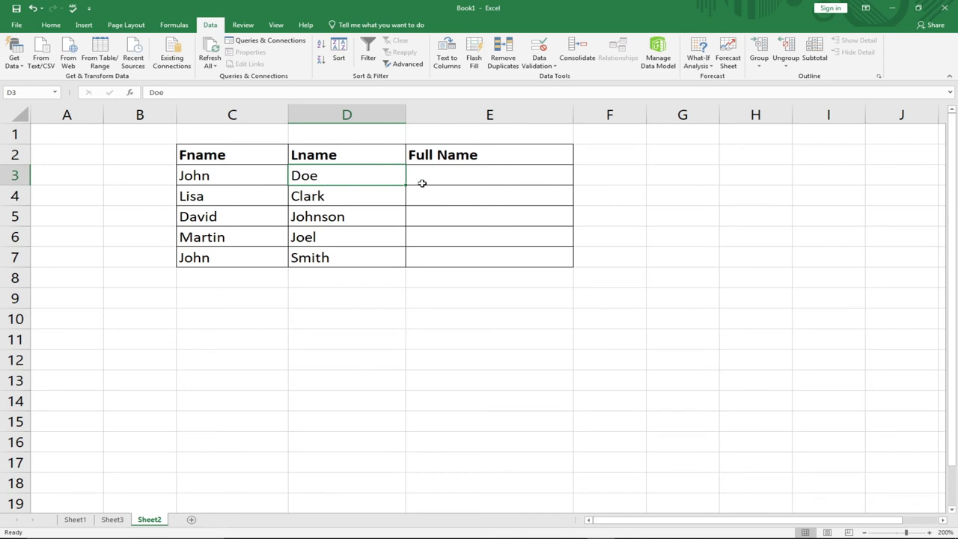
left_click(446, 178)
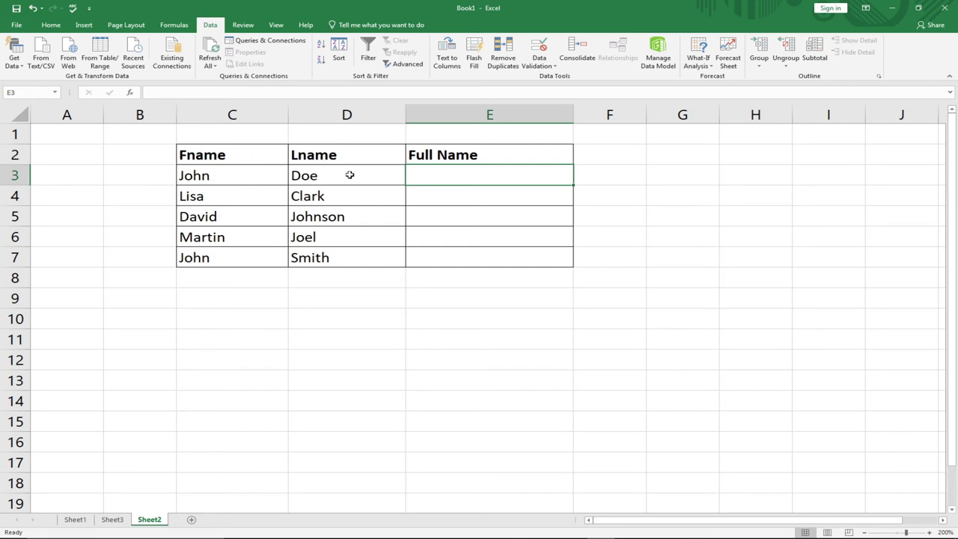
- Enter a CONCATENATE formula in cell E3 that joins the first name in C3 with the last name in D3
double_click(457, 179)
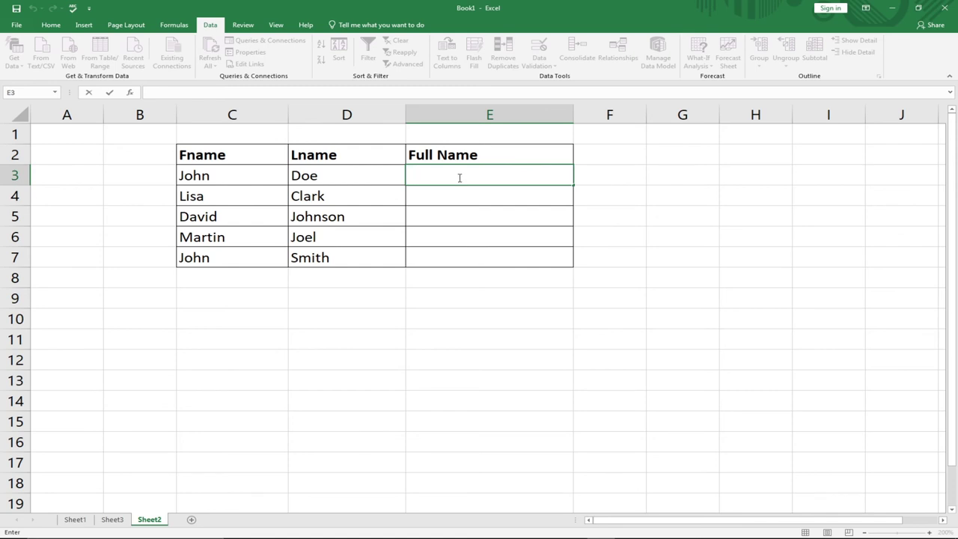
type("=conc")
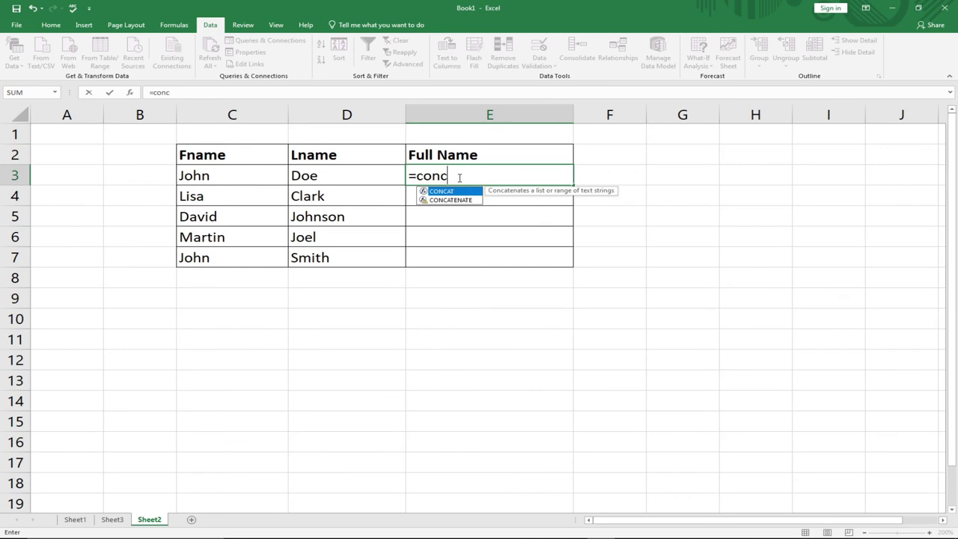
key("Down")
key("Tab")
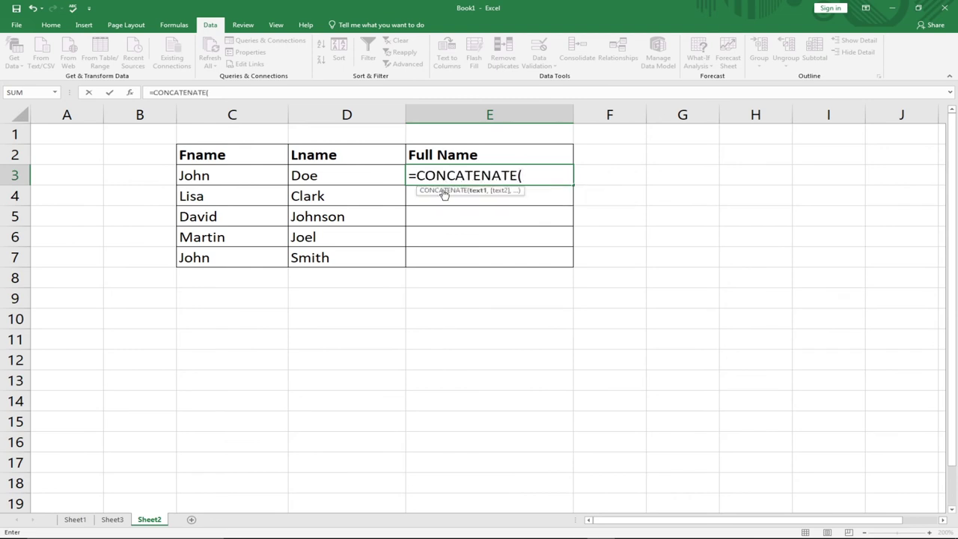
left_click(192, 175)
type(",")
left_click(321, 176)
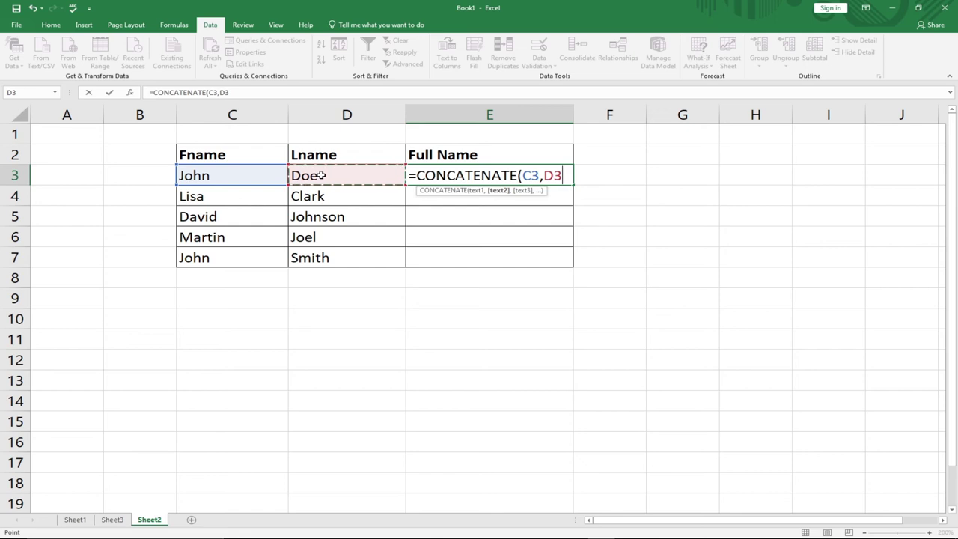
type(")")
key("Return")
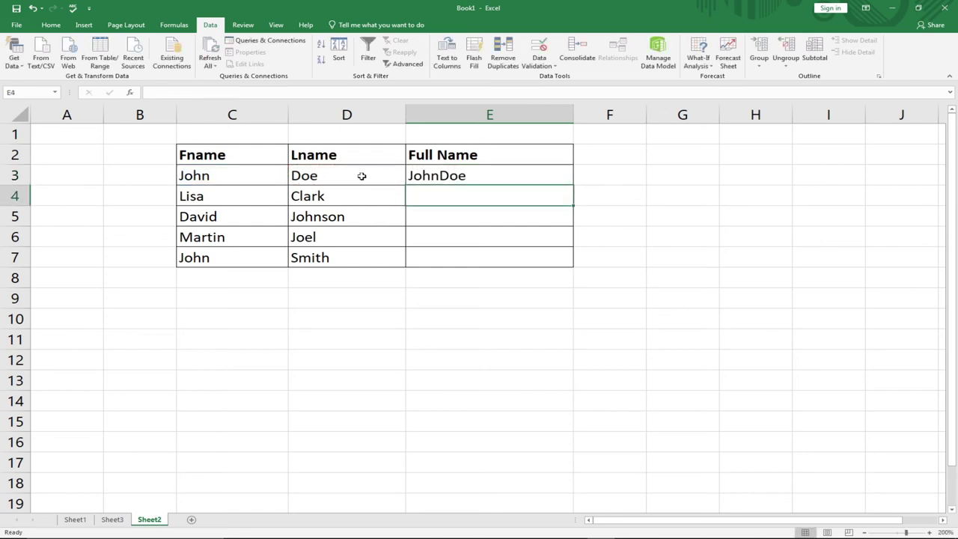
- Fill the CONCATENATE formula from E3 down through E7 and undo the fill
left_click(437, 176)
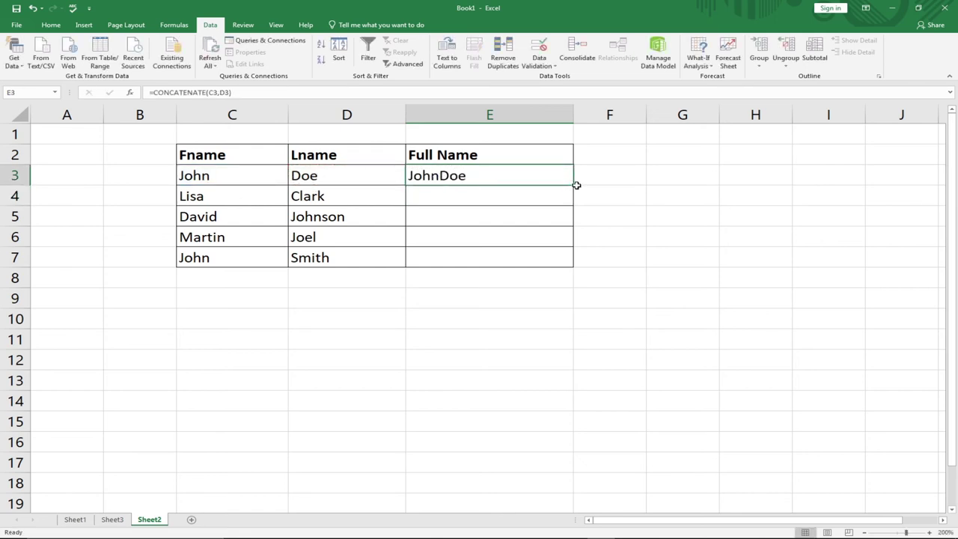
left_click_drag(574, 185, 567, 261)
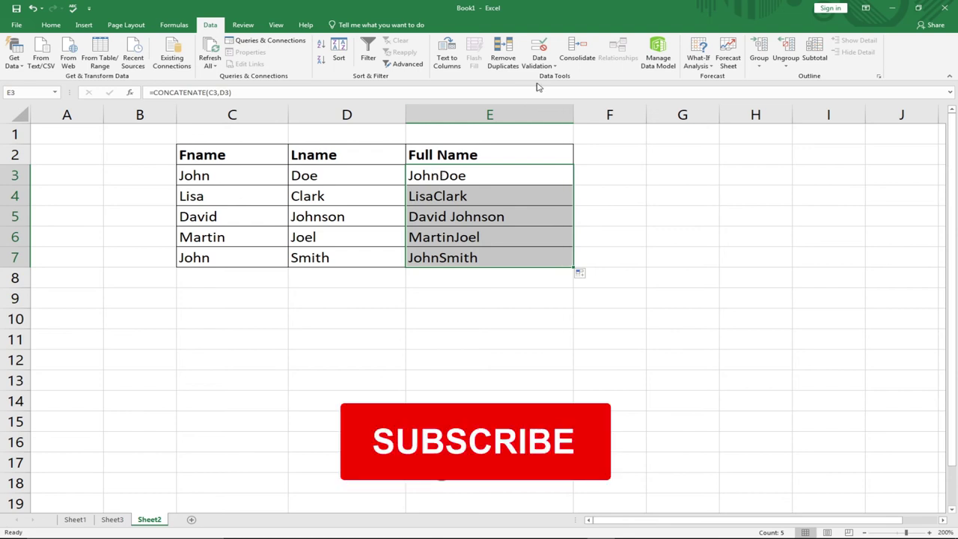
key("ctrl+z")
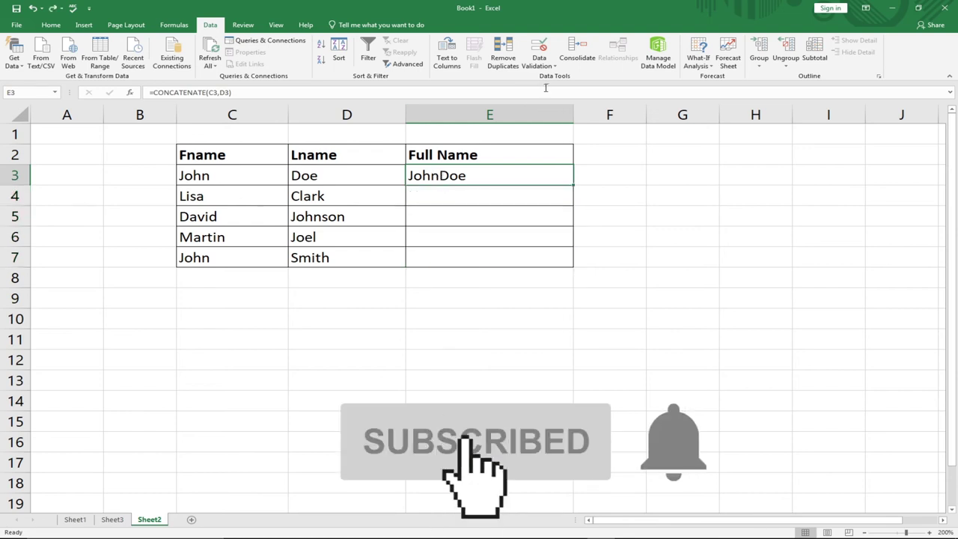
- Clear the existing CONCATENATE formula from cell E3
double_click(453, 177)
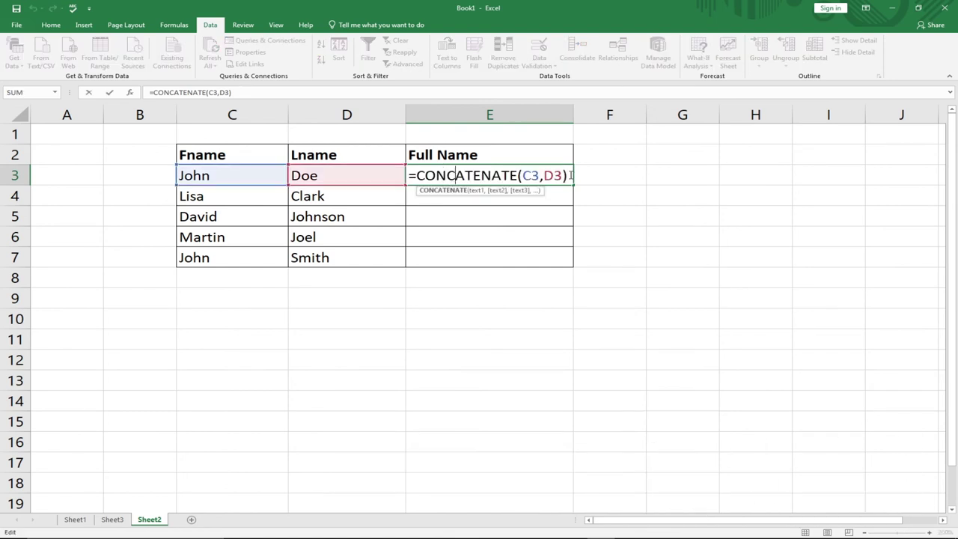
left_click_drag(567, 176, 405, 169)
key("Delete")
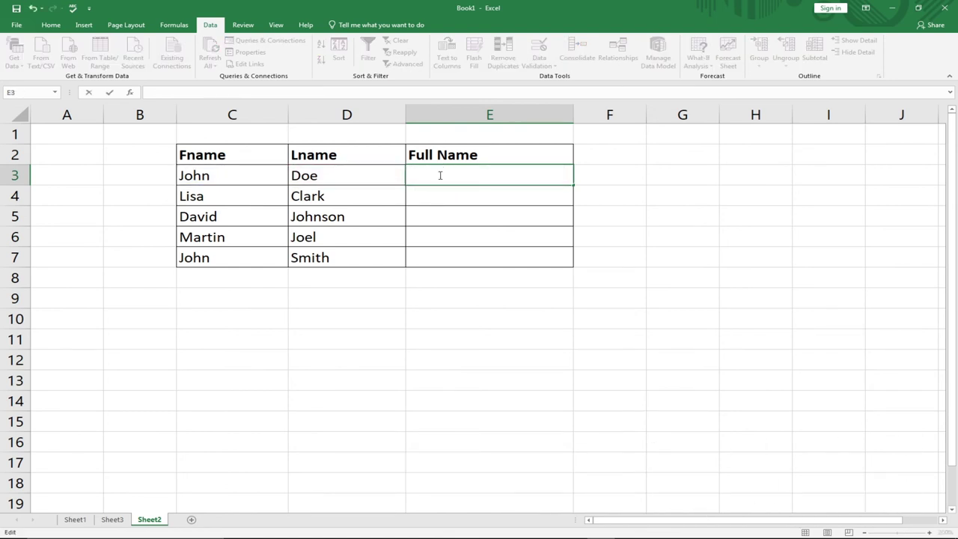
- Enter =CONCATENATE(C3," ",D3) in cell E3 to put a space between the names, and fill it down through E7
type("=")
type("coo")
key("BackSpace")
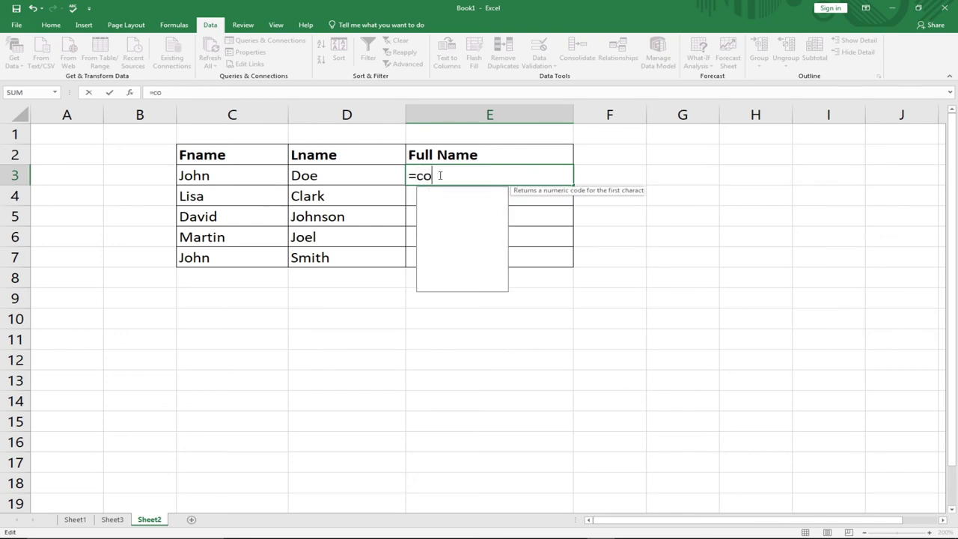
type("nc")
key("Down")
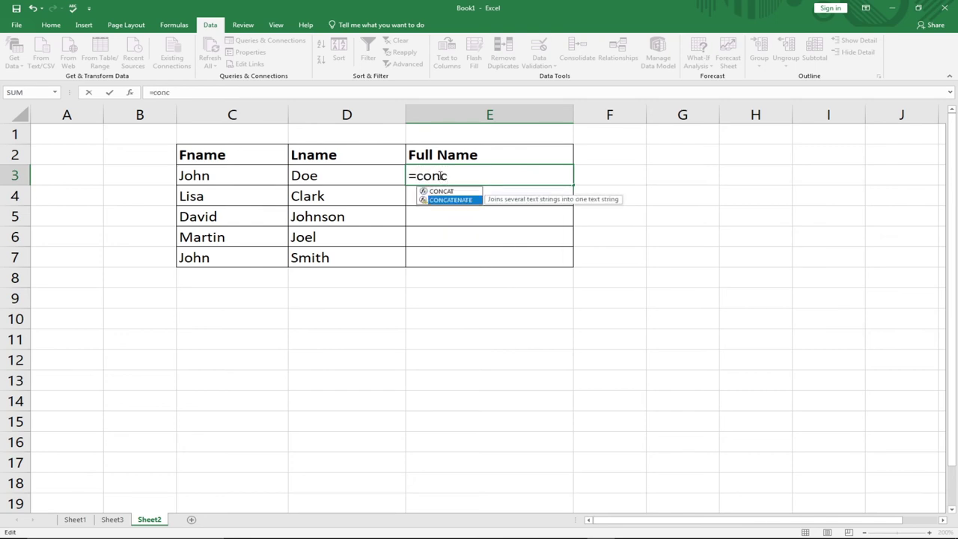
key("Tab")
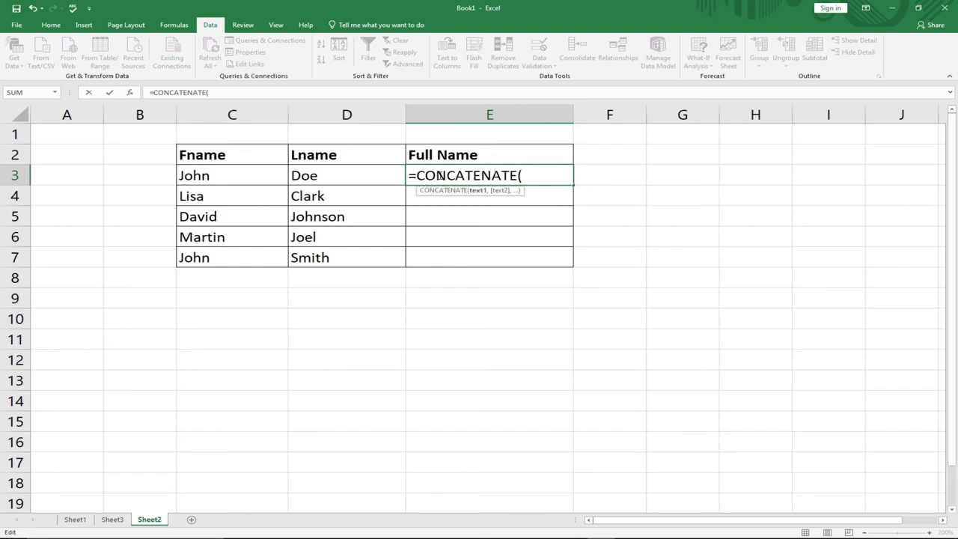
left_click(208, 177)
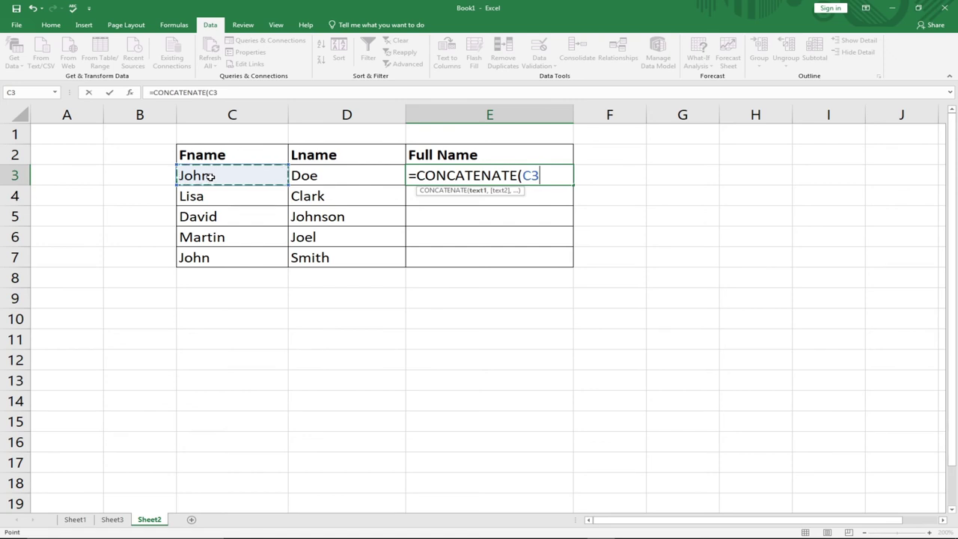
type(",")
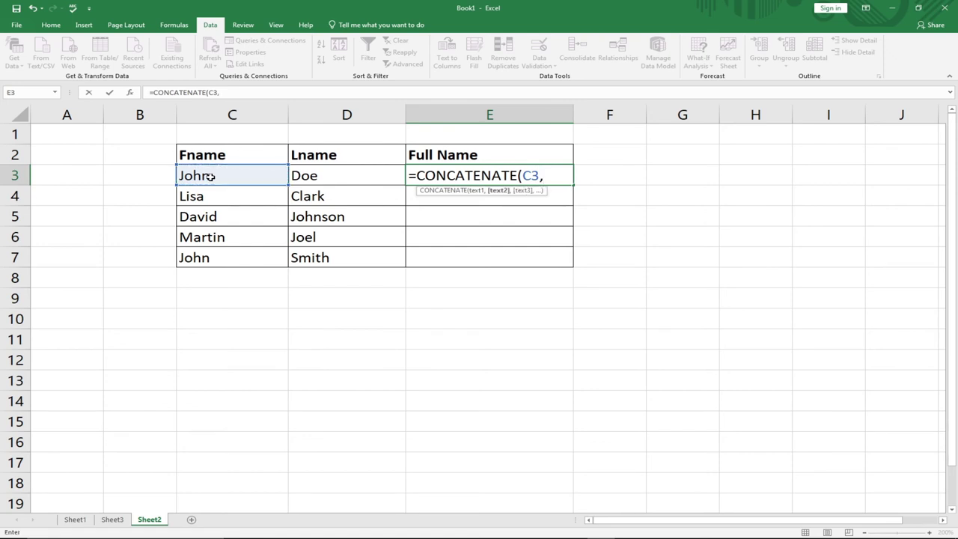
type("\" \",")
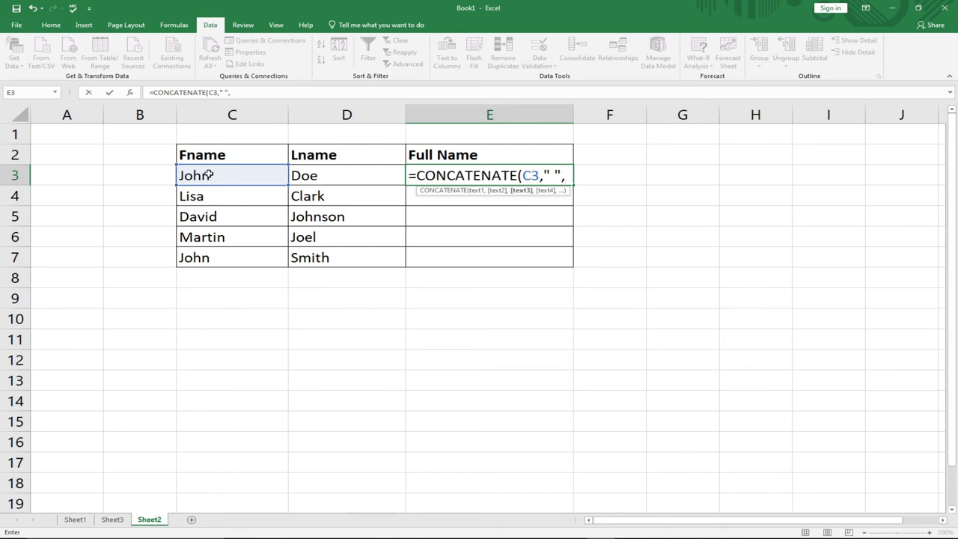
left_click(306, 174)
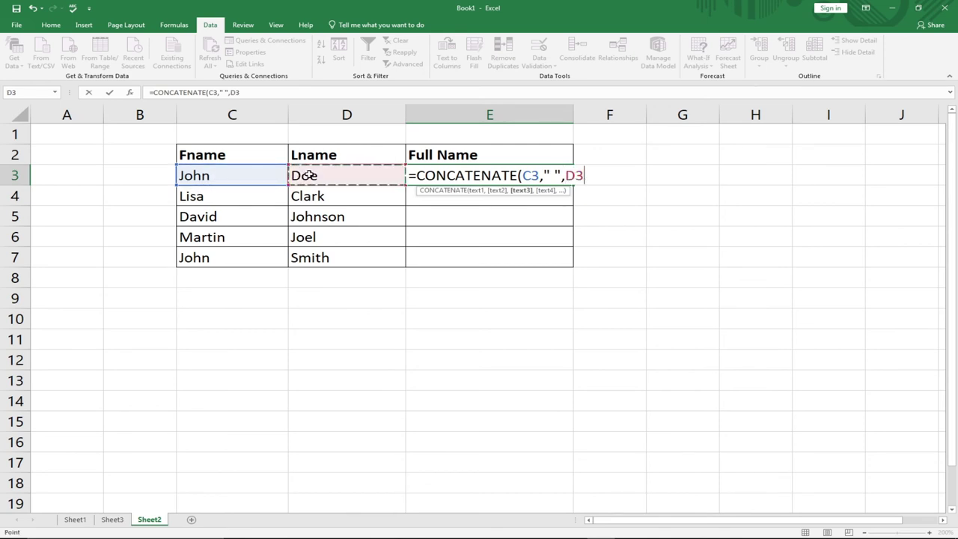
type(")")
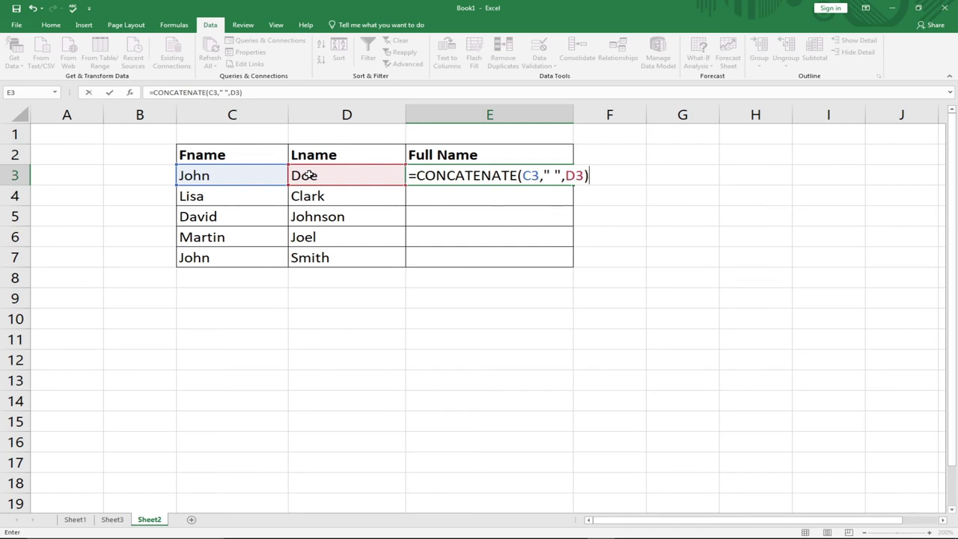
key("Return")
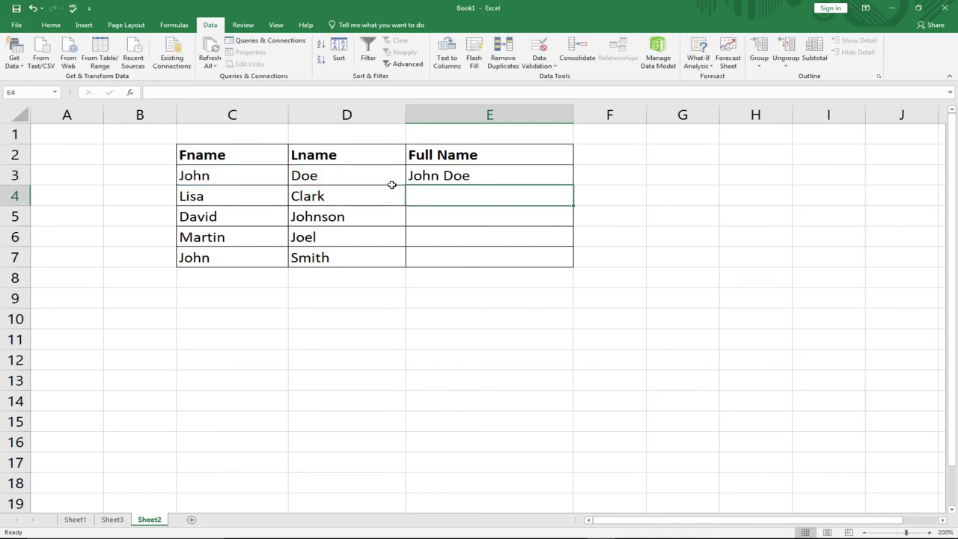
left_click(442, 176)
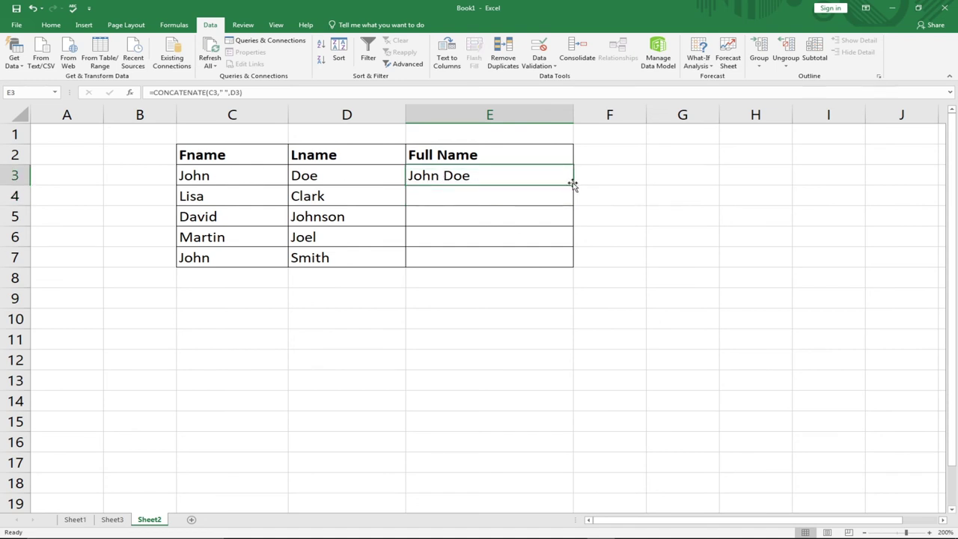
left_click_drag(572, 187, 567, 257)
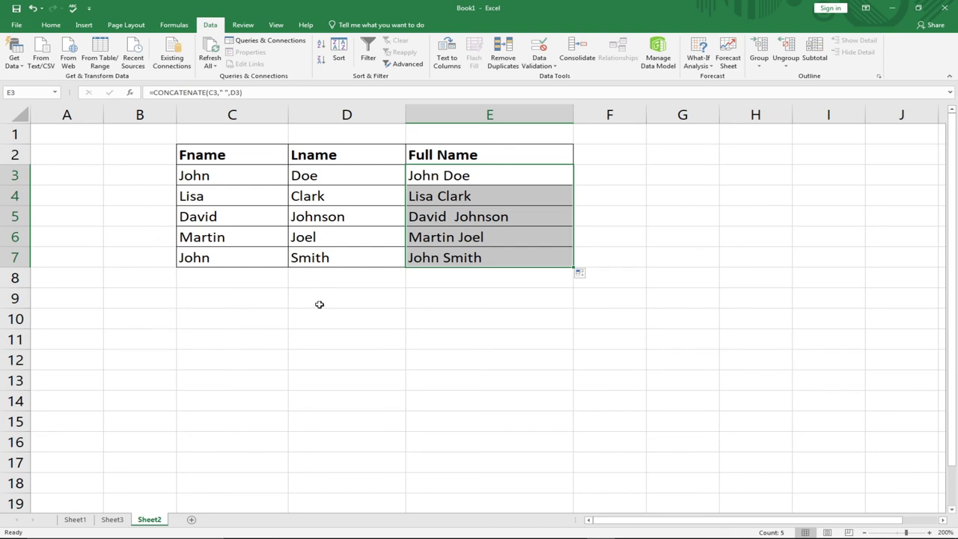
- Enter the label Names in cell E10 below the table
left_click(483, 319)
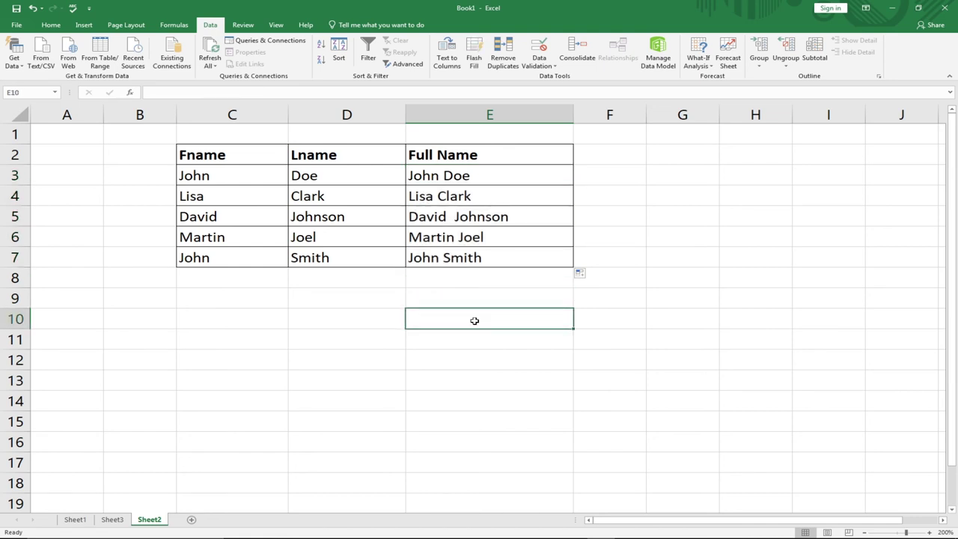
type("Name")
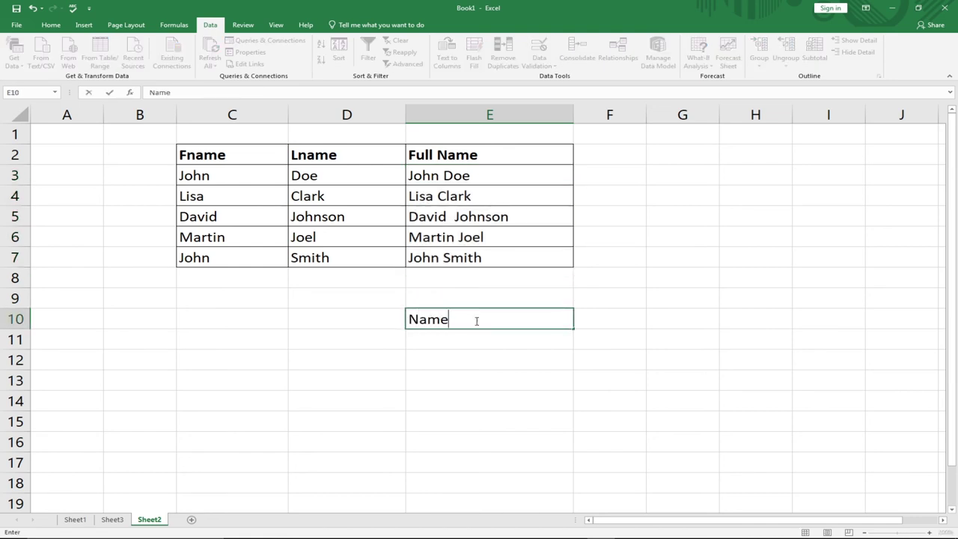
type("s")
key("Return")
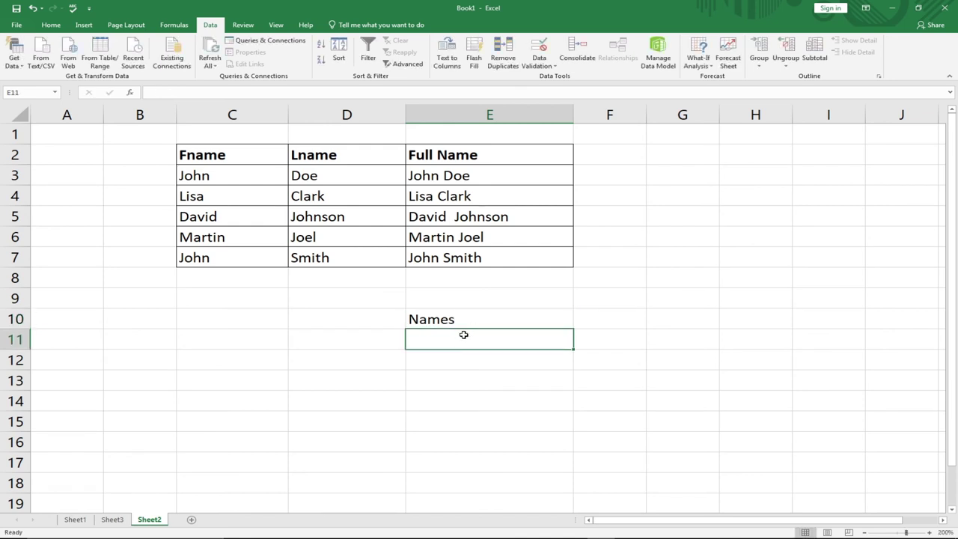
- Apply List data validation to cell E10 with two comma-separated first names as the source, and check the dropdown choices
left_click(447, 321)
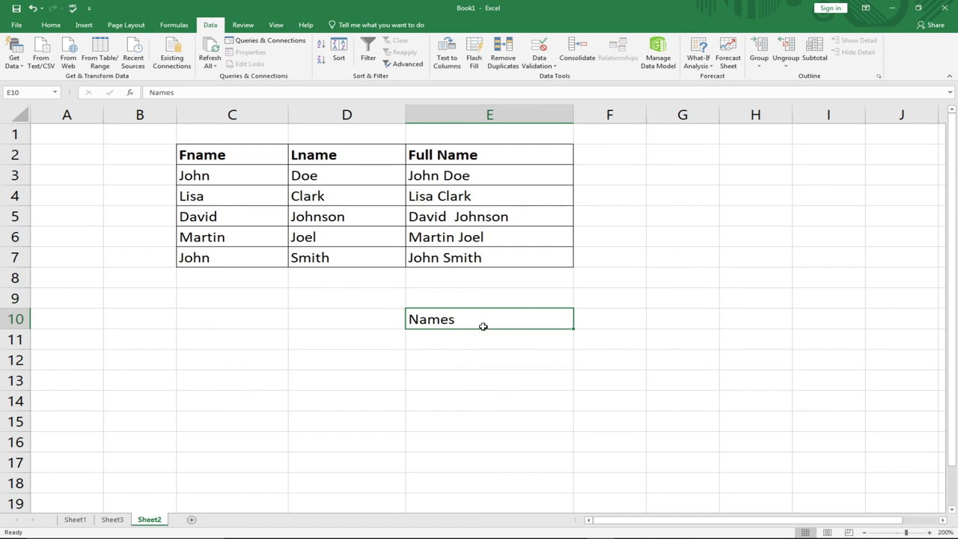
left_click(51, 25)
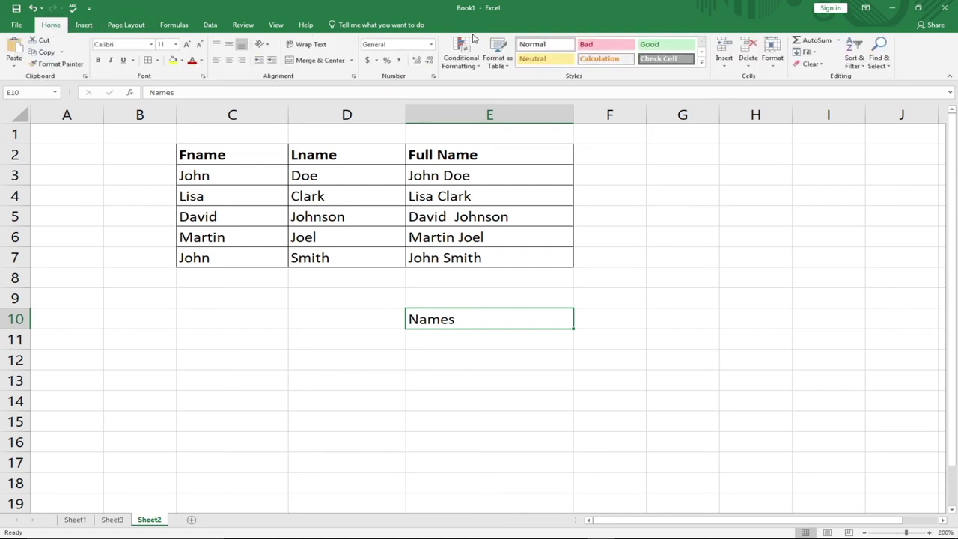
left_click(211, 25)
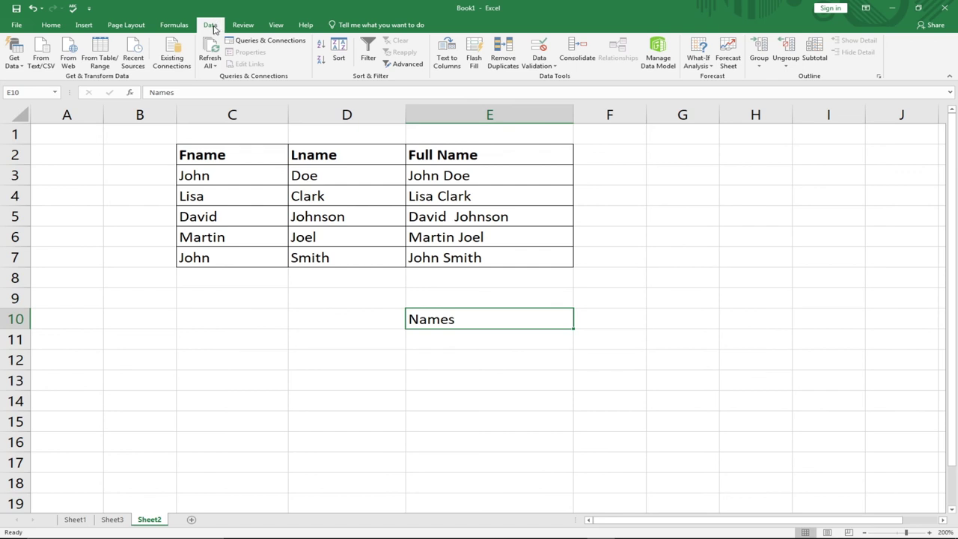
left_click(546, 66)
left_click(557, 79)
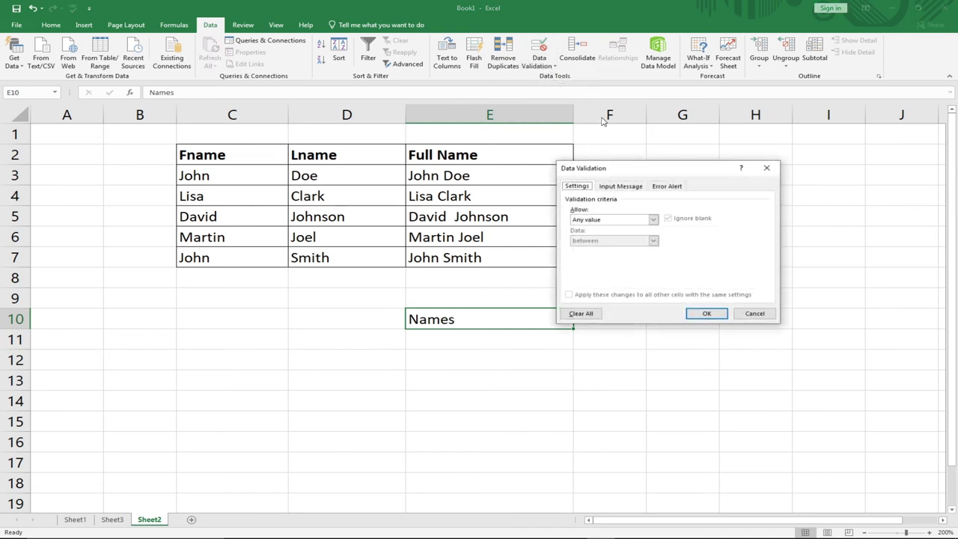
left_click(652, 220)
left_click(614, 250)
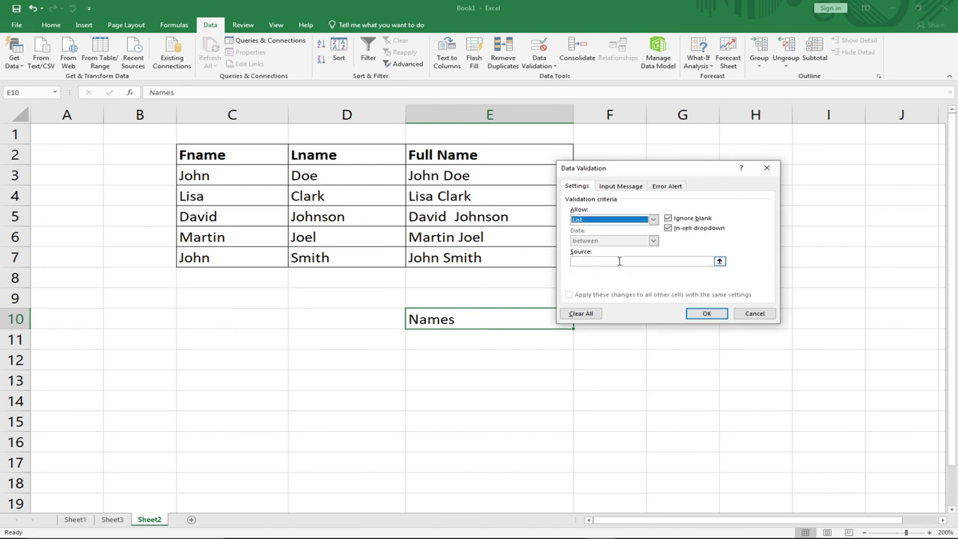
left_click(607, 262)
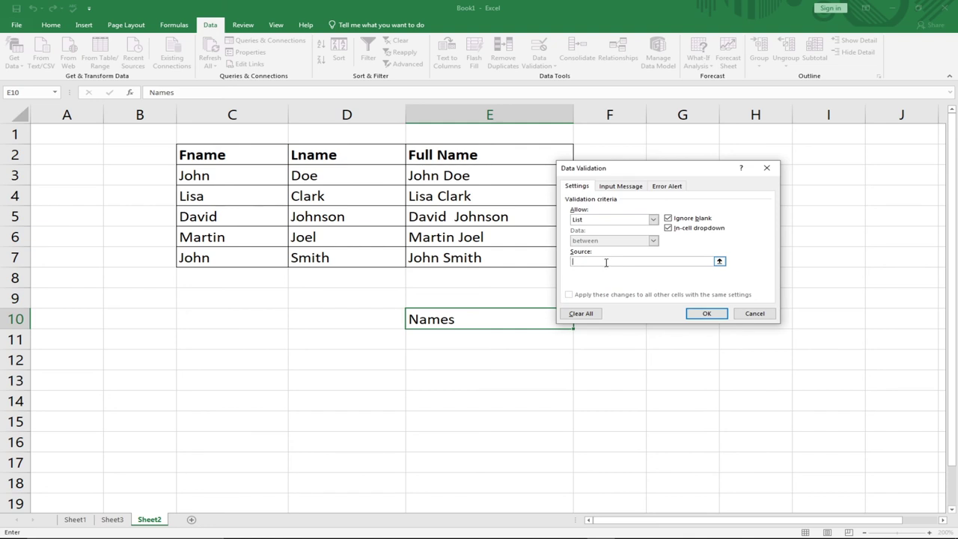
type("Kofi, Ama")
left_click(706, 313)
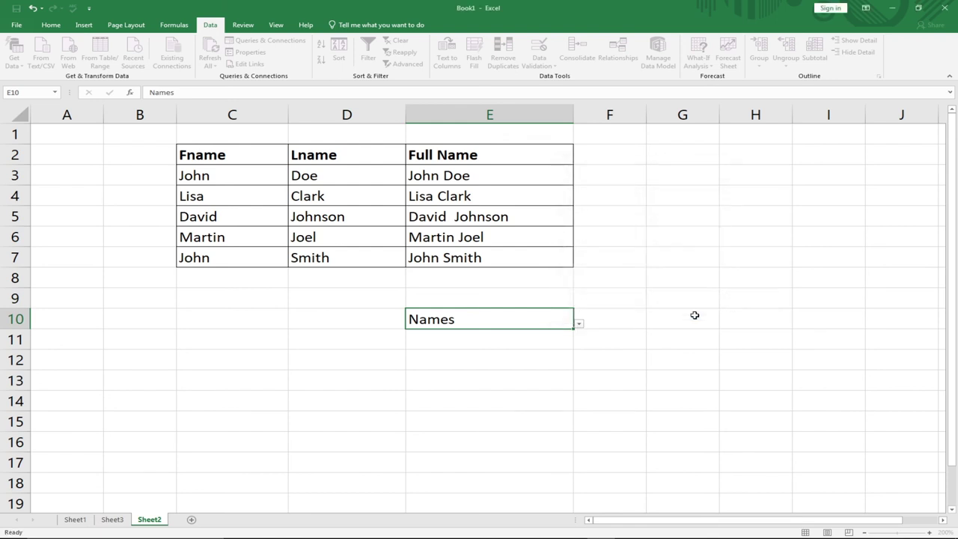
left_click(579, 324)
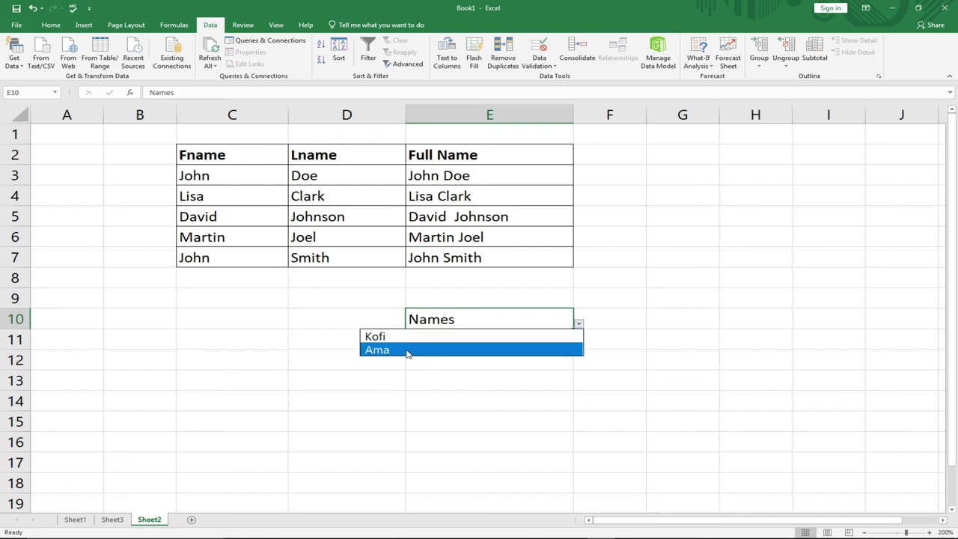
key("Escape")
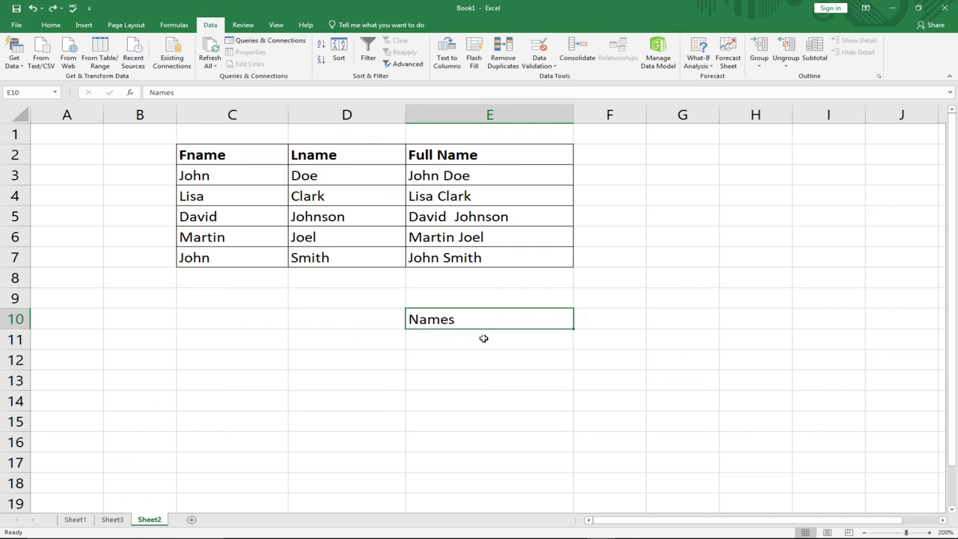
- Replace the label in cell E10 with Name
key("Delete")
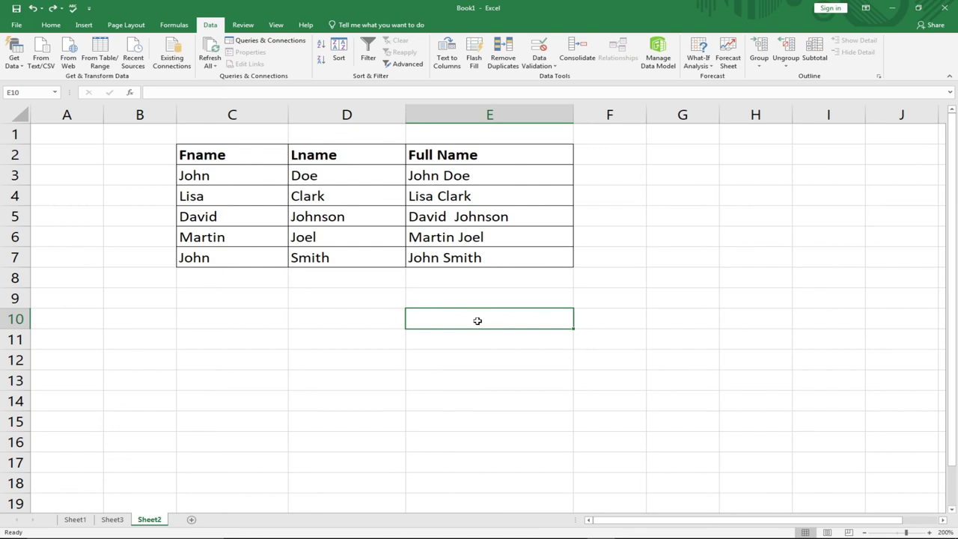
type("Name")
key("Return")
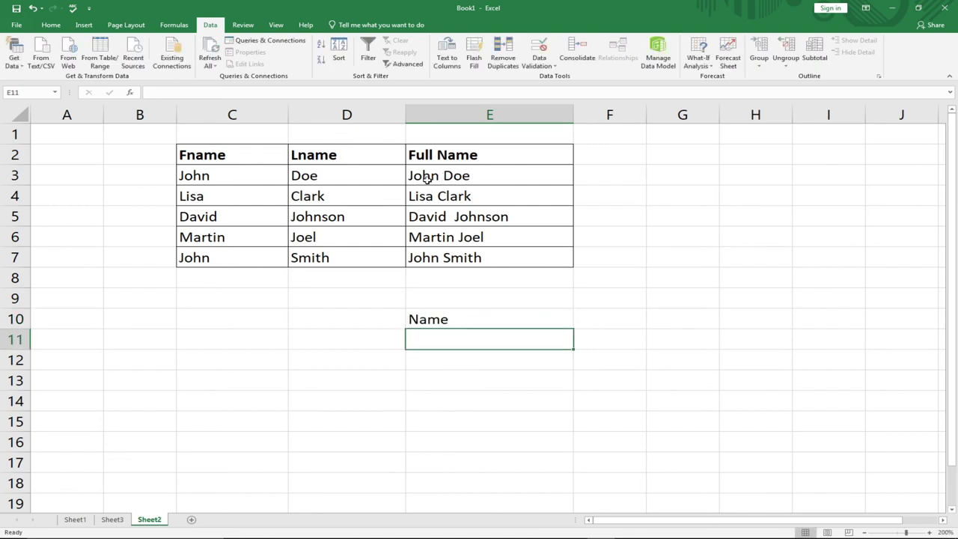
- Apply List data validation to cell E10 with the full names in =$E$3:$E$7 as the source, and check the dropdown choices
left_click(484, 323)
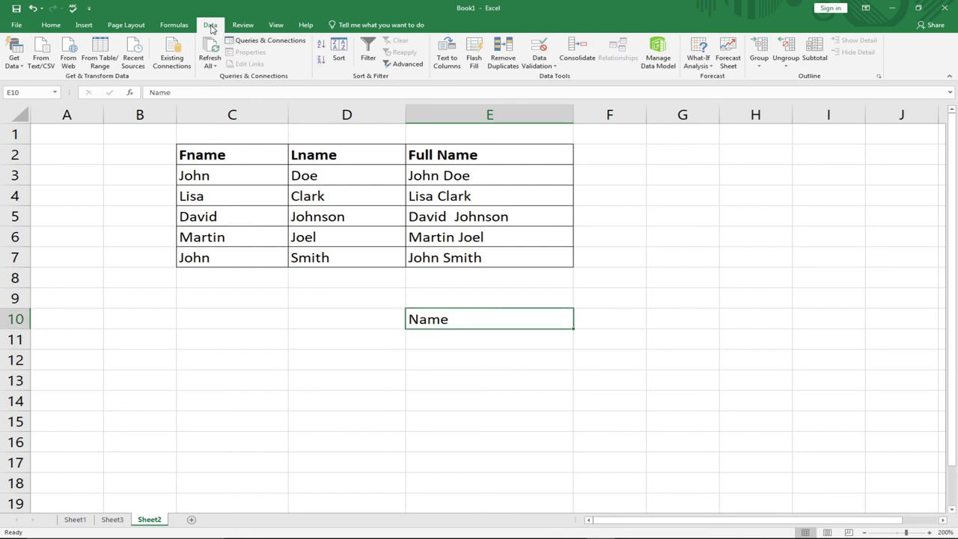
left_click(540, 66)
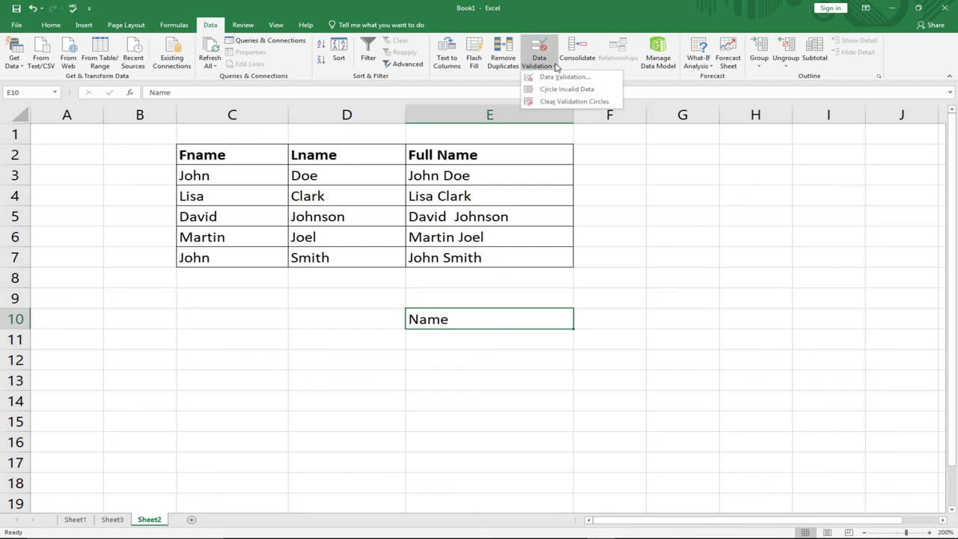
left_click(560, 77)
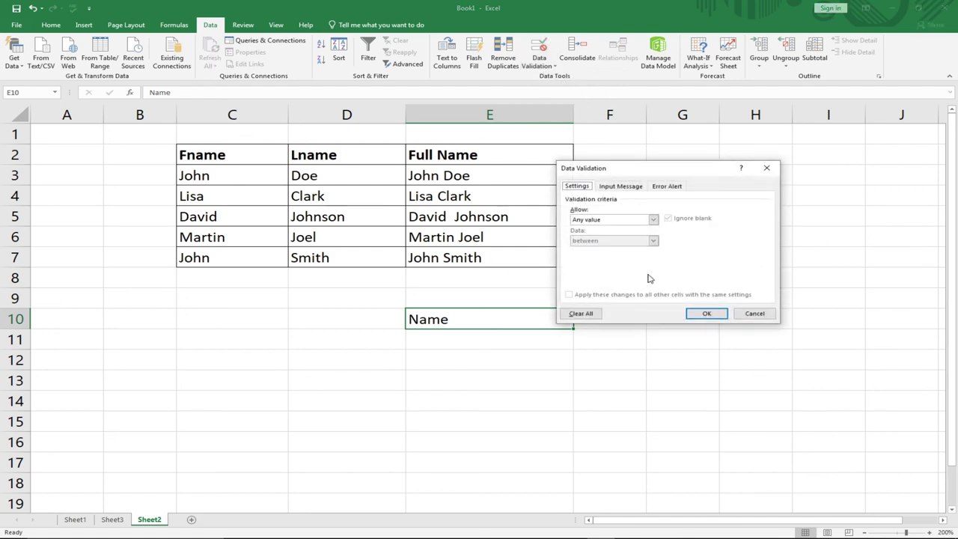
left_click(653, 219)
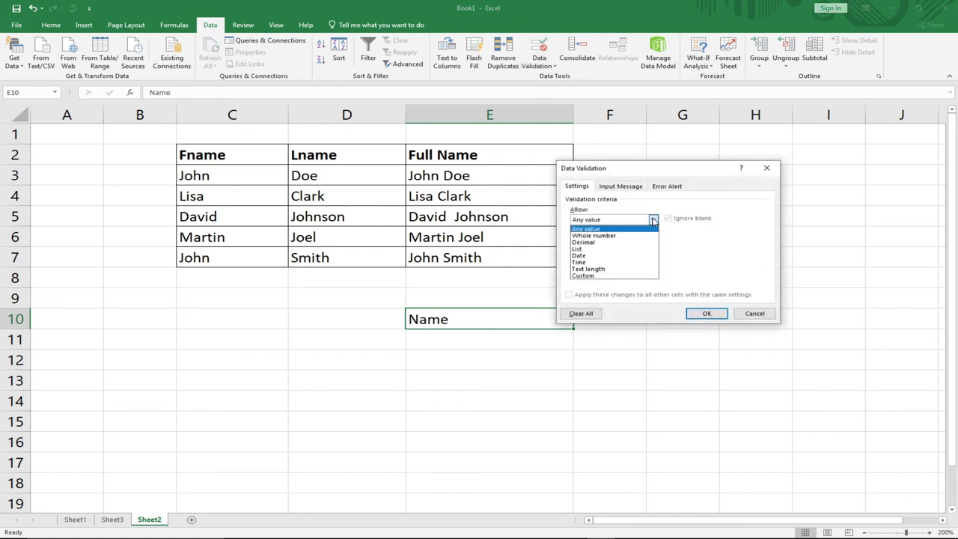
left_click(596, 249)
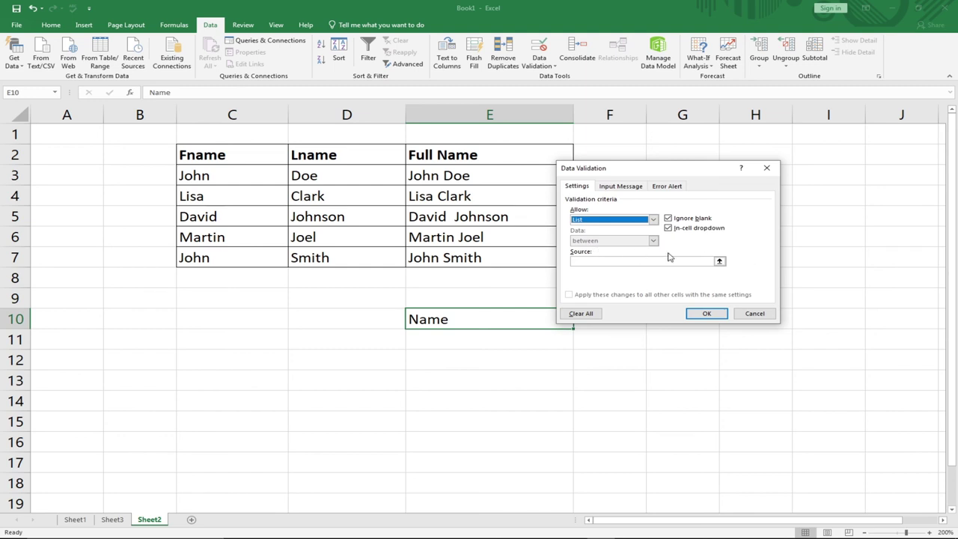
left_click(719, 260)
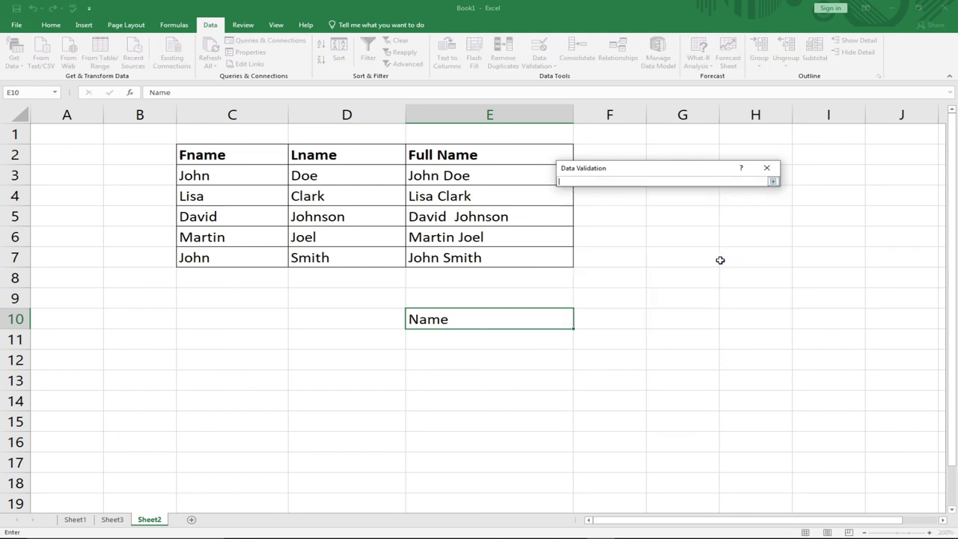
left_click_drag(481, 172, 487, 255)
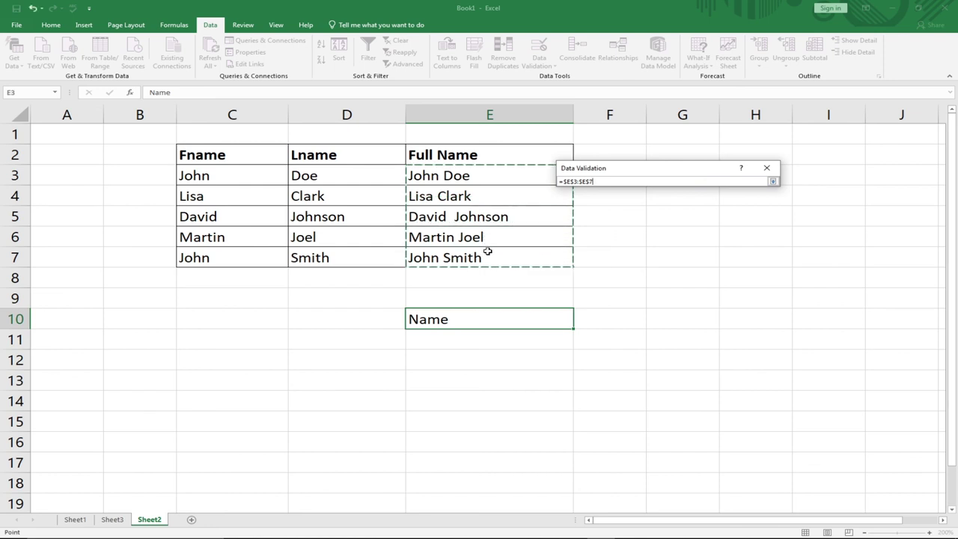
key("Return")
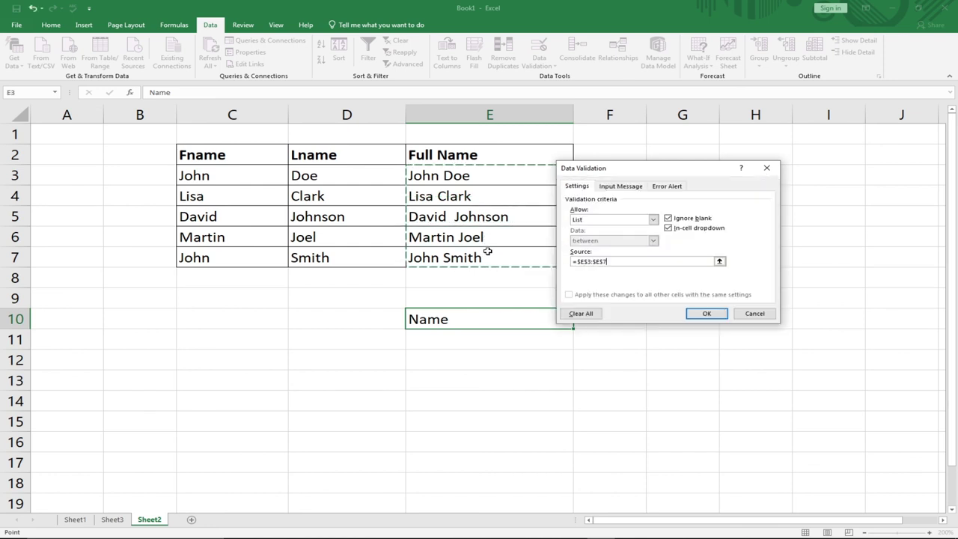
left_click(706, 315)
left_click(579, 326)
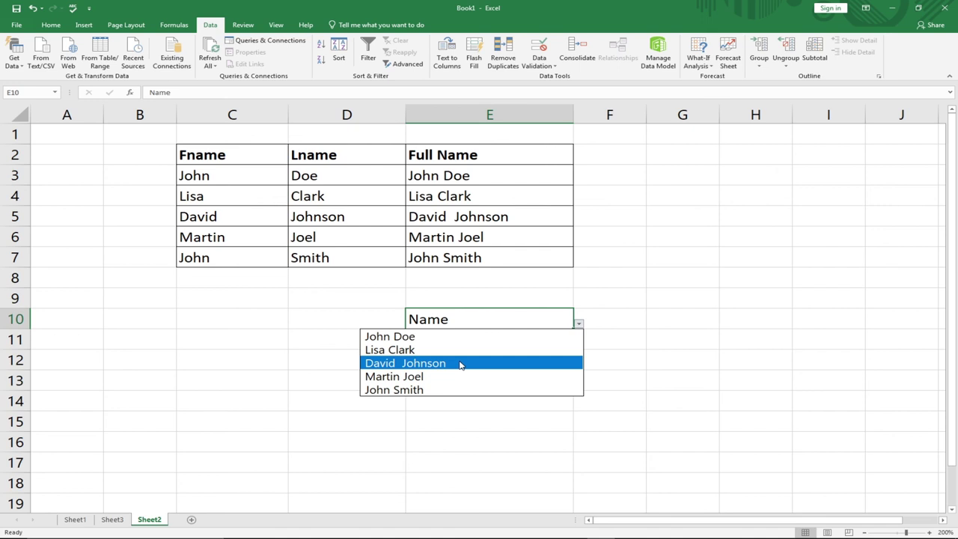
- Clear the Brand and Countif labels, the Toyota entry and its count from cells H15:I16 on Sheet1
left_click(77, 519)
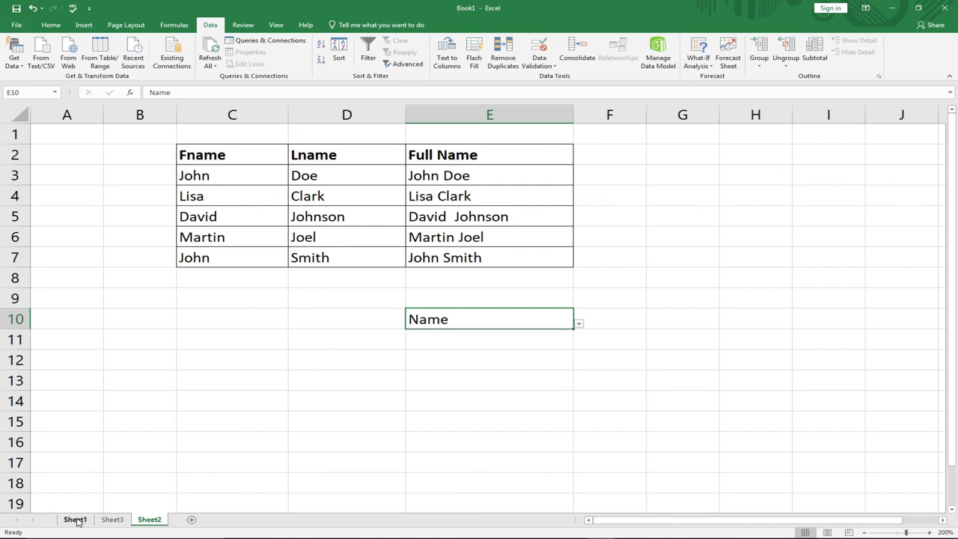
left_click(76, 522)
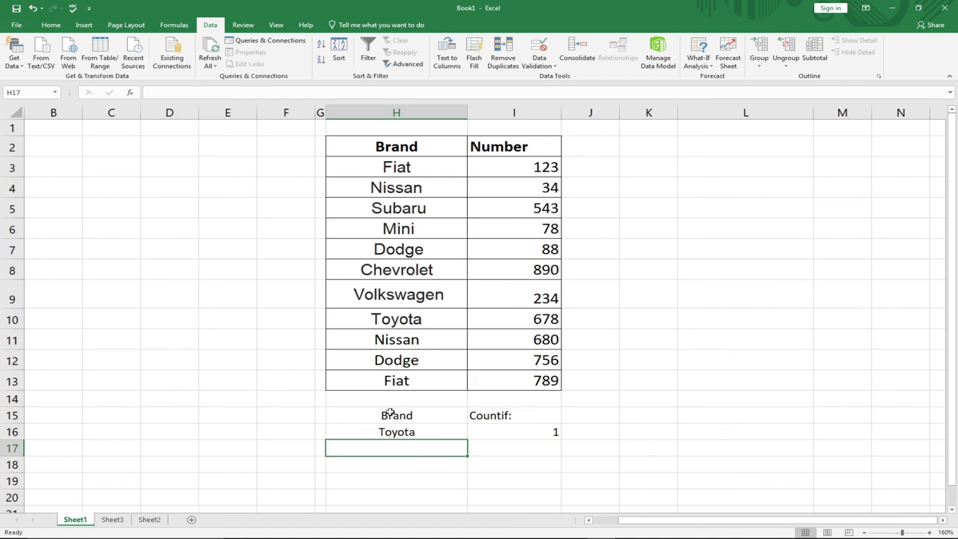
left_click_drag(395, 414, 504, 442)
key("BackSpace")
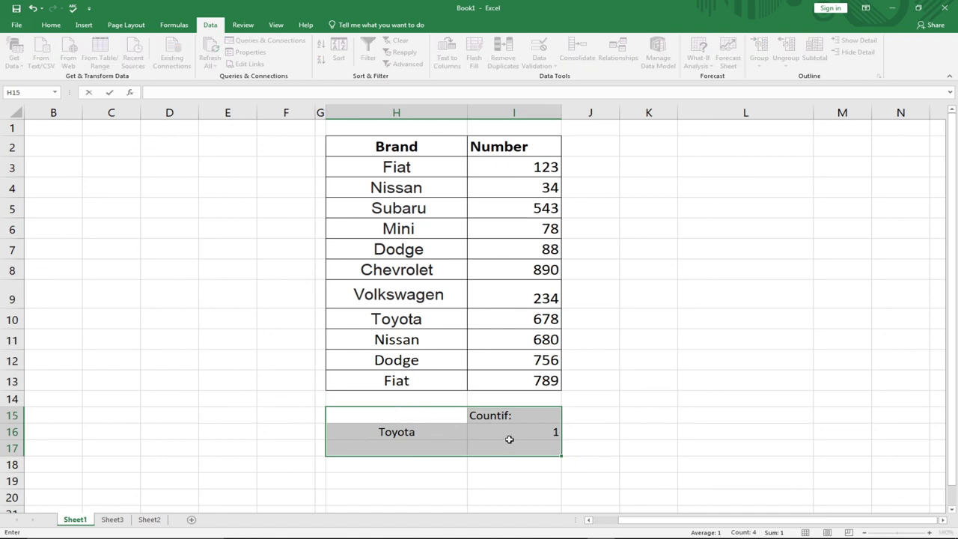
left_click(478, 442)
left_click(402, 427)
key("Delete")
left_click(498, 418)
key("Delete")
left_click(496, 432)
key("Delete")
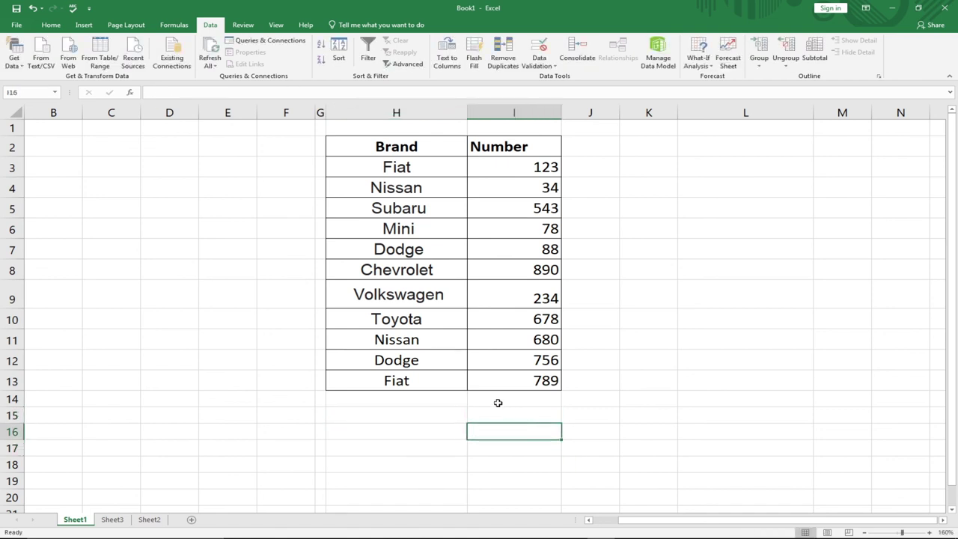
- Enter the label max in cell H15 below the brand table
left_click(433, 417)
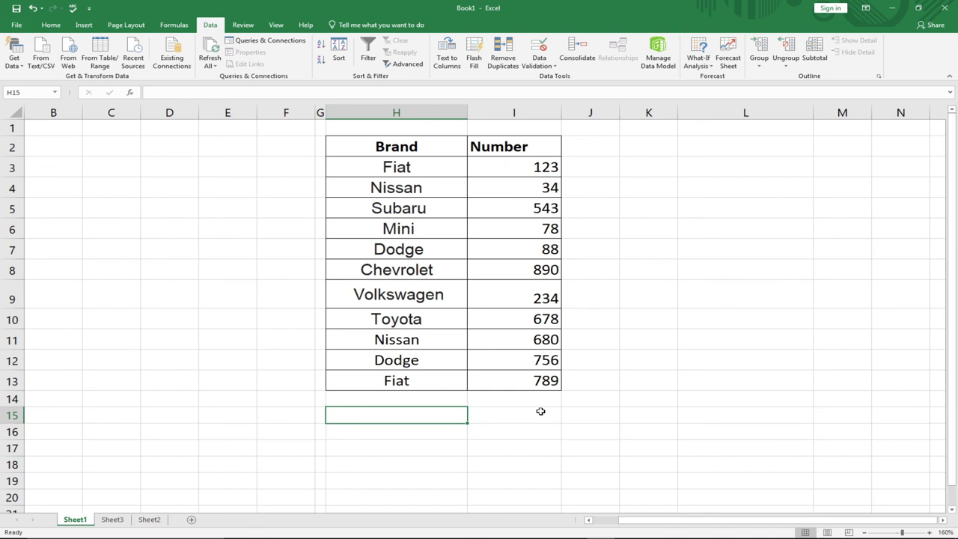
type("mad")
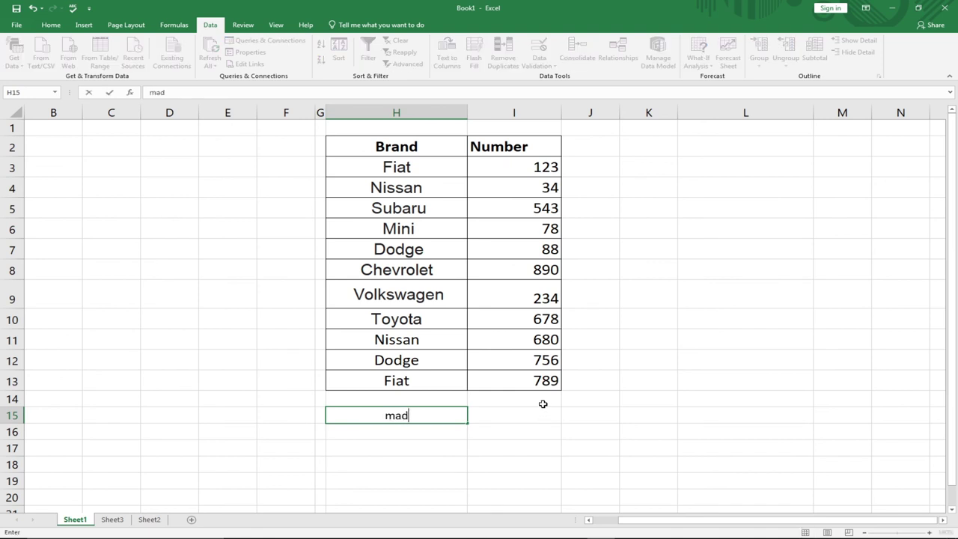
key("BackSpace")
type("x")
key("Tab")
- Enter =MAX(I3:I13) in cell I15 to find the largest value in the Number column
type("=m")
key("BackSpace")
type("max")
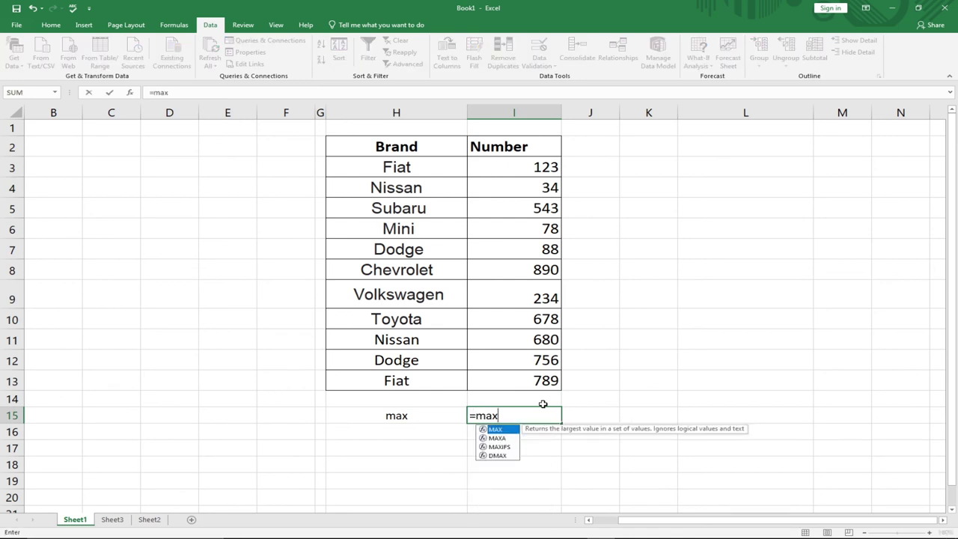
key("Tab")
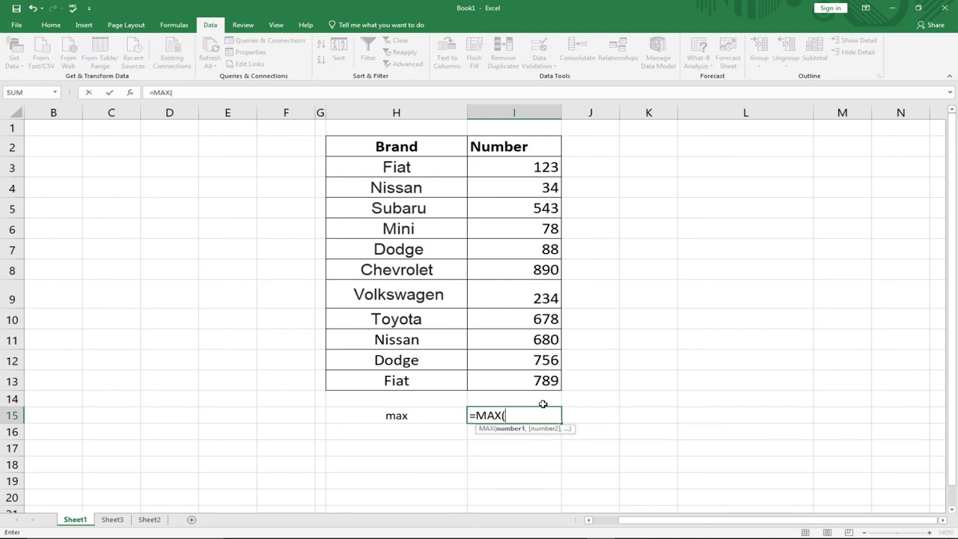
left_click_drag(508, 163, 506, 377)
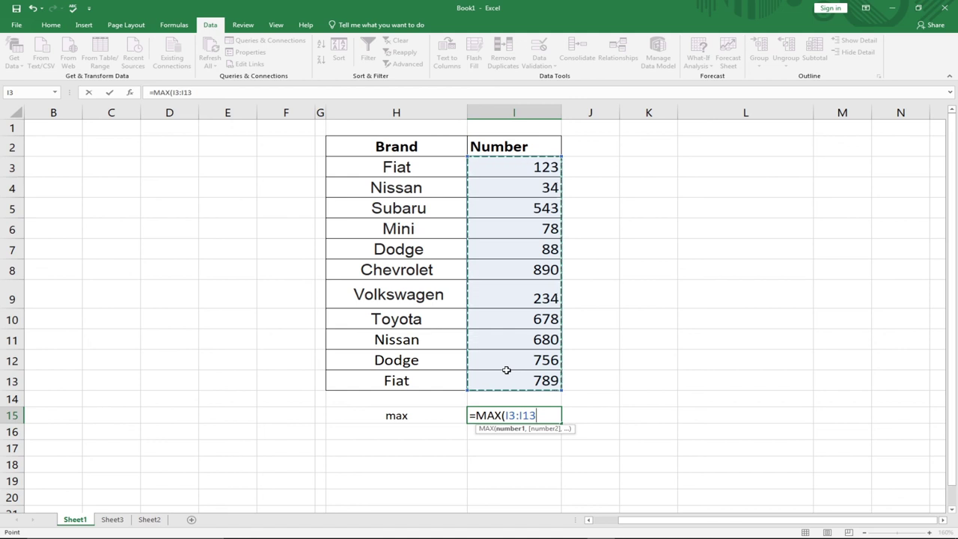
type(")")
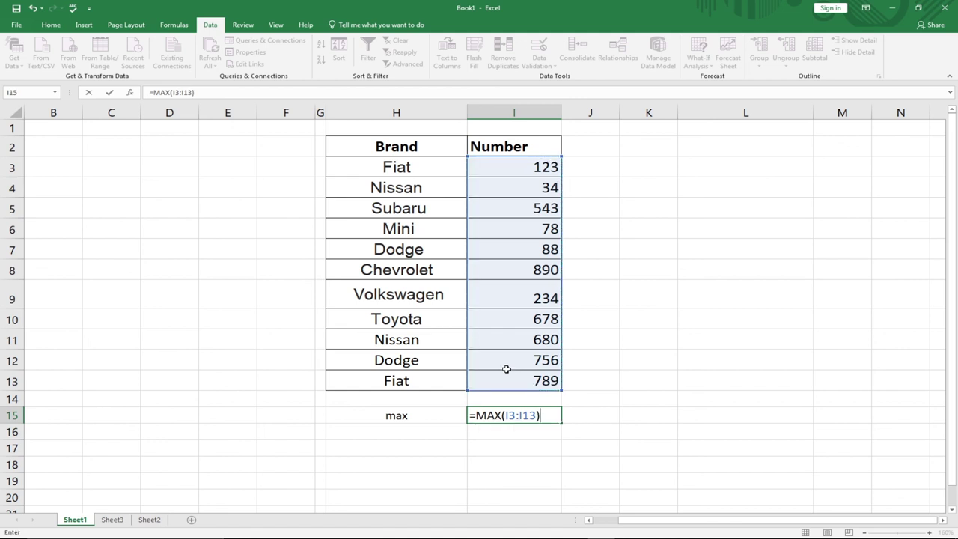
key("Return")
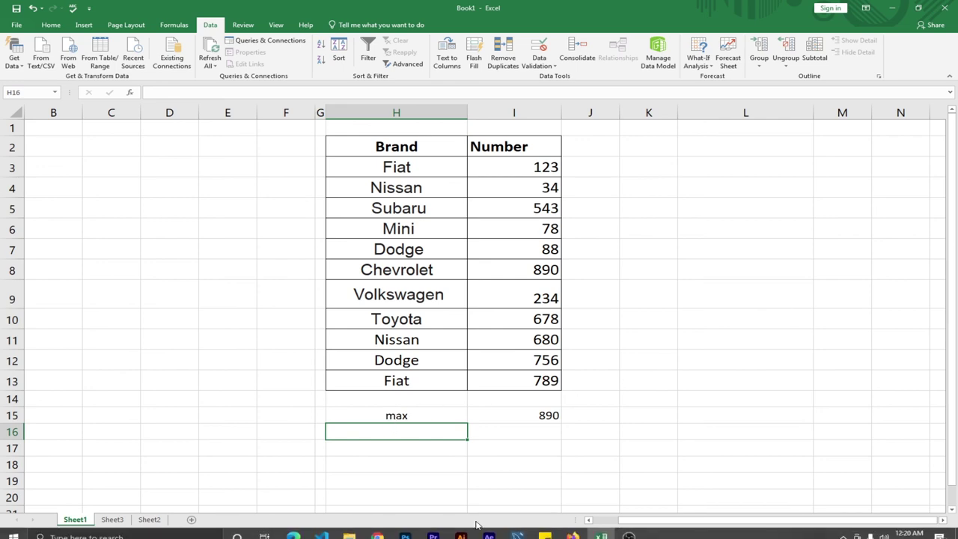
left_click(629, 528)
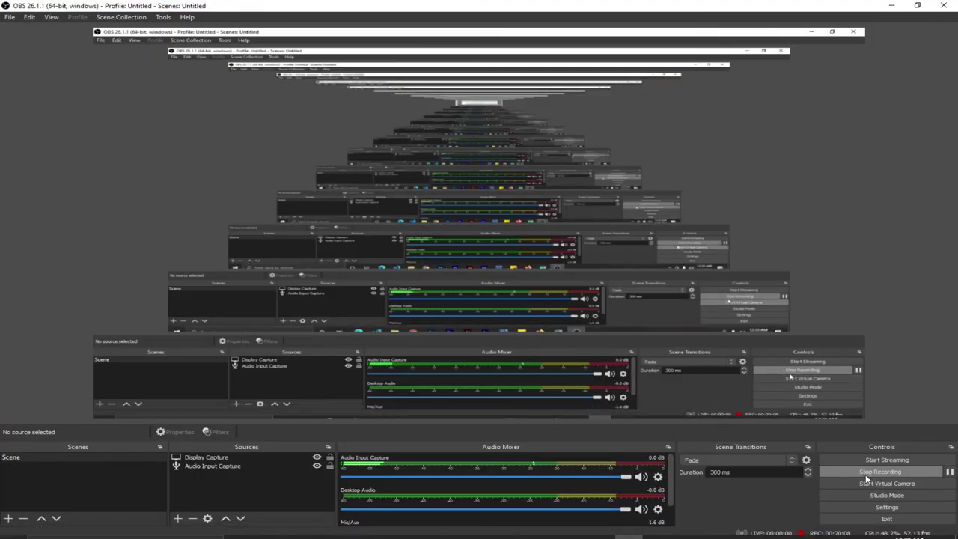